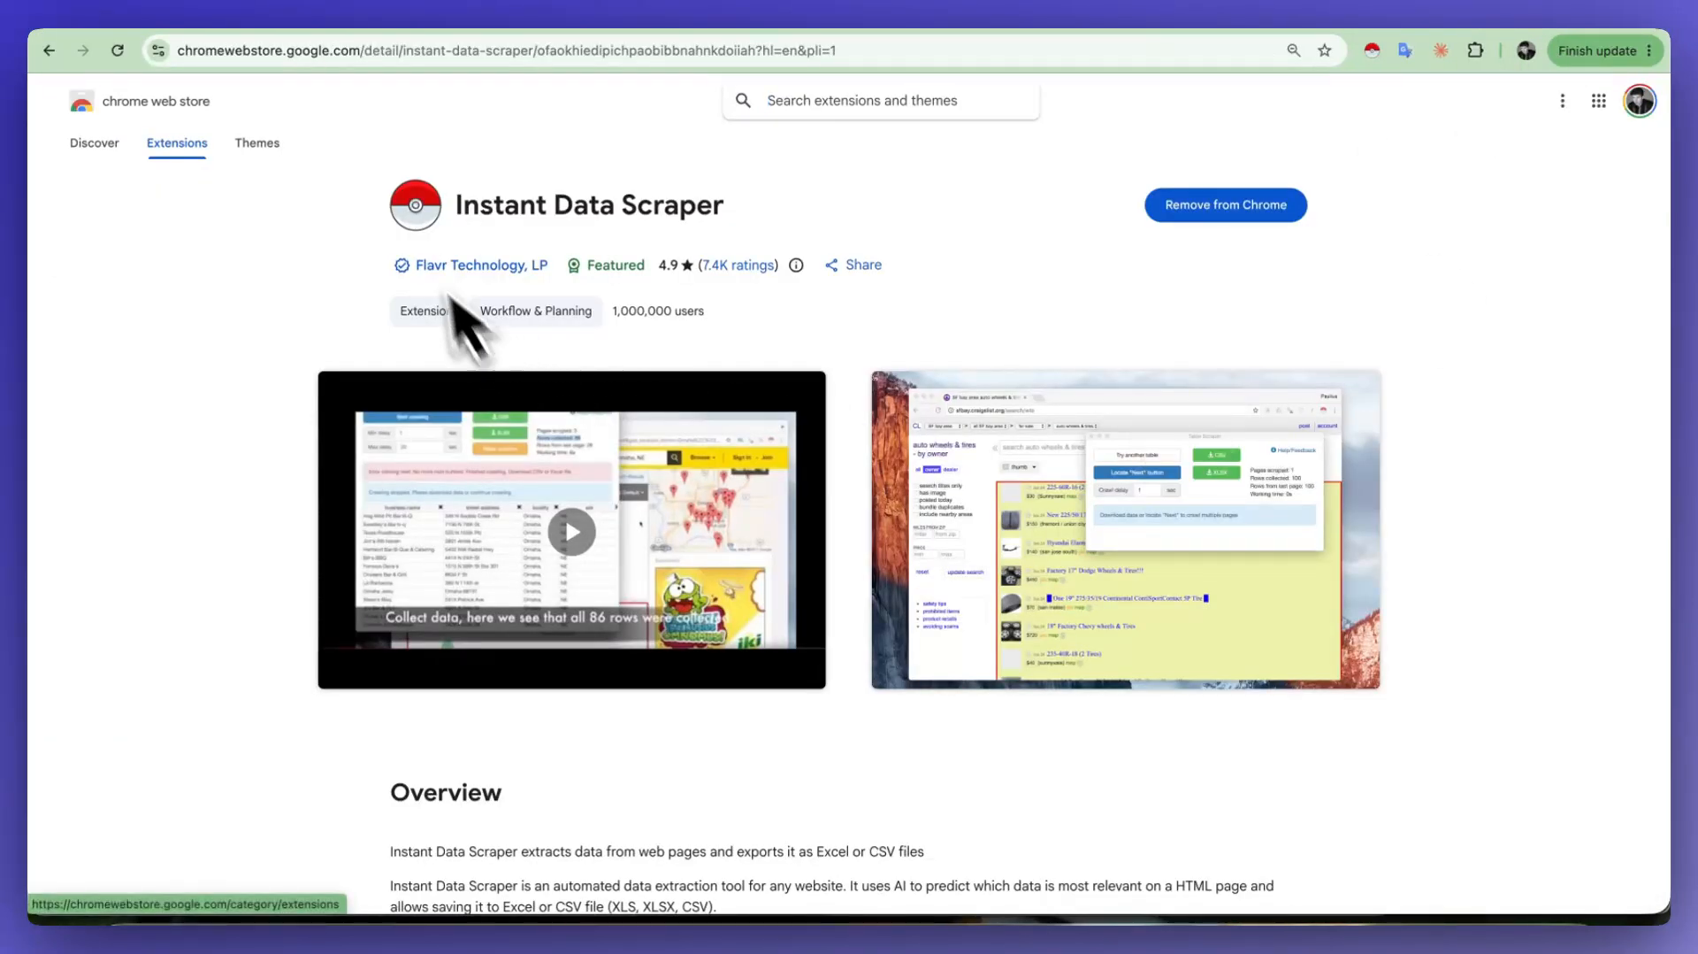
drag(456, 205, 575, 204)
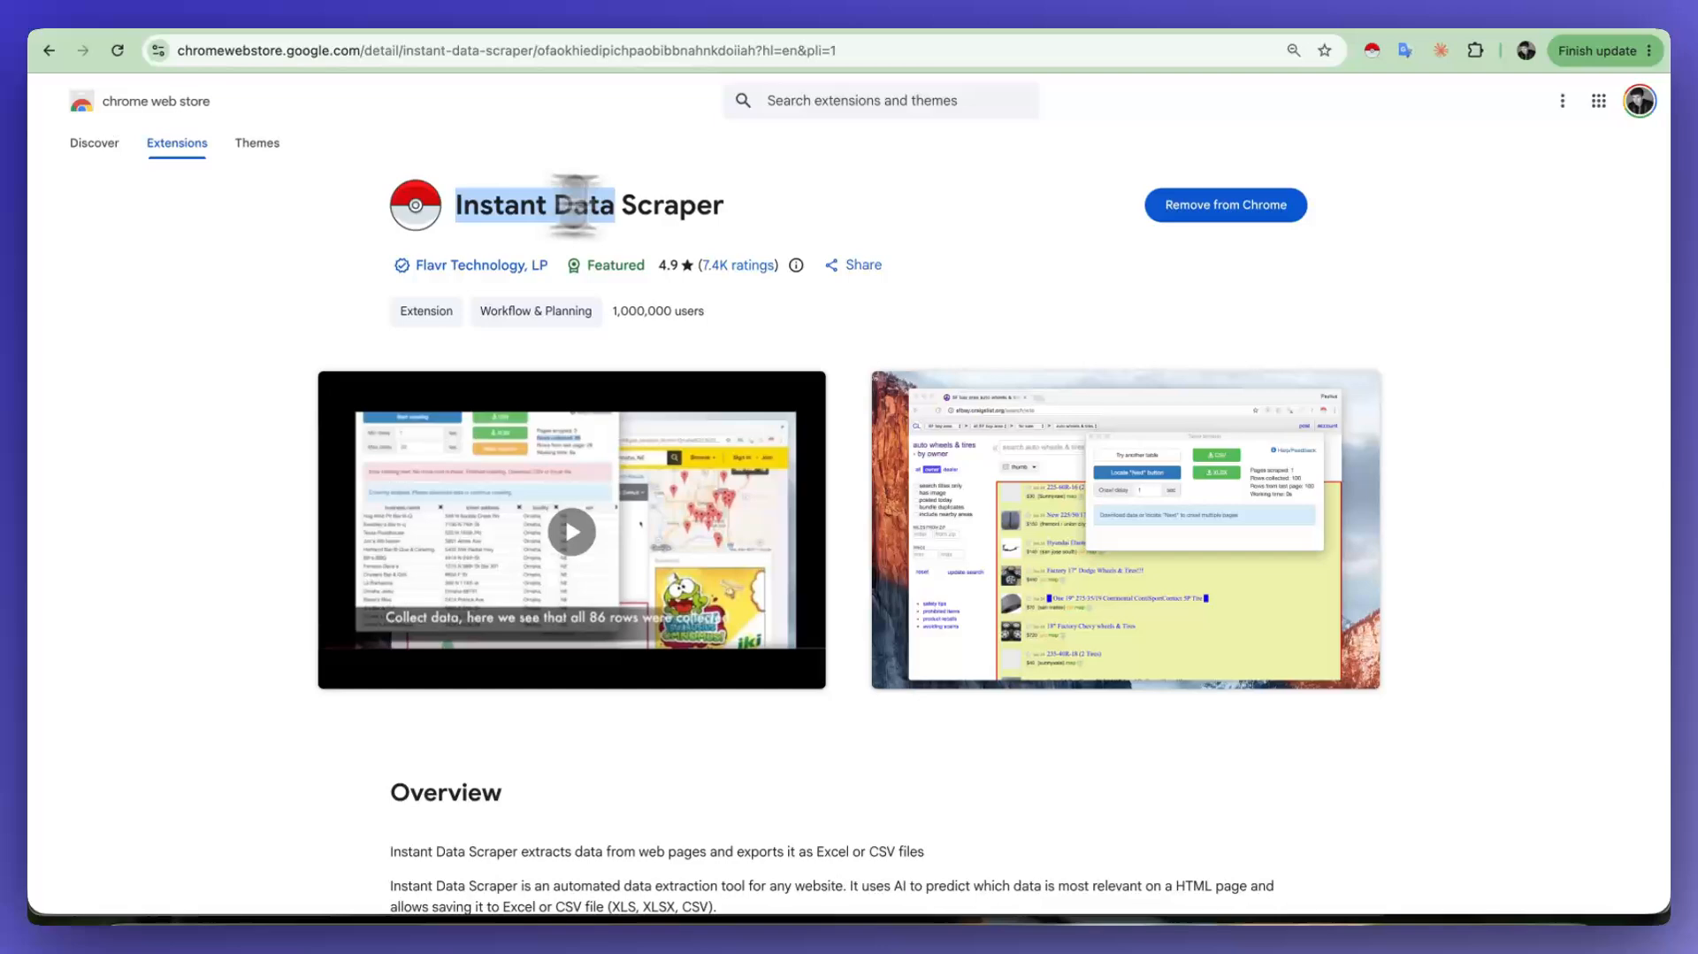
click(744, 215)
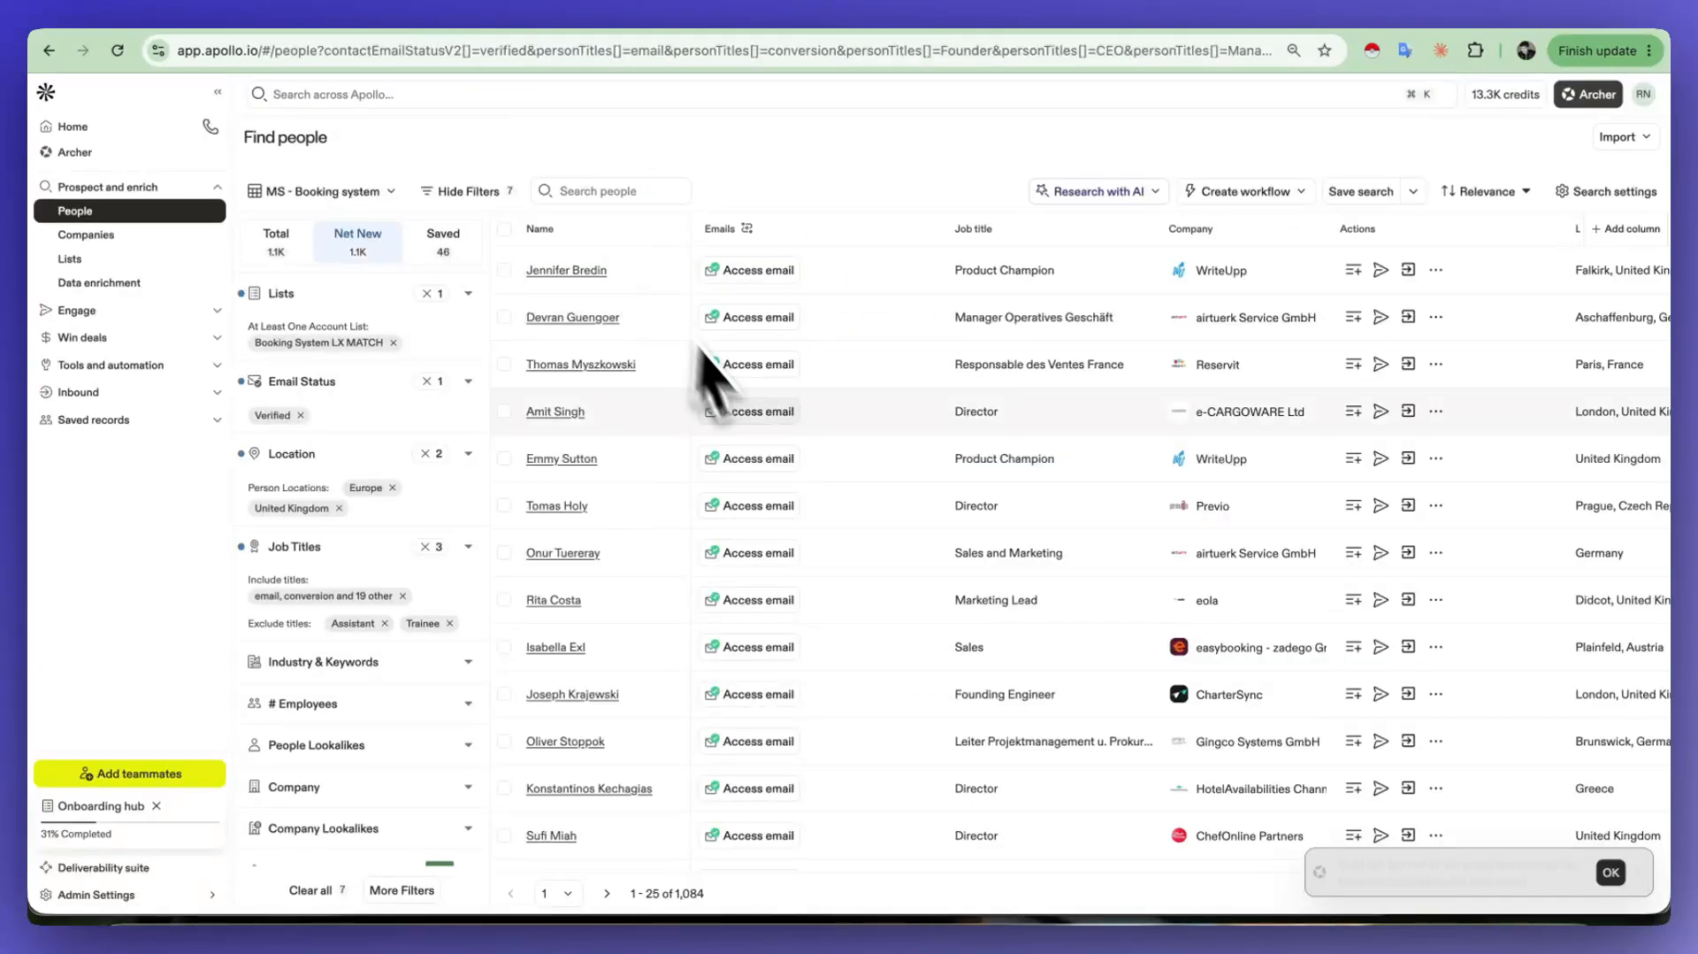
Step: Start crawling the Apollo people search results with Instant Data Scraper and look through the collected columns
click(1373, 51)
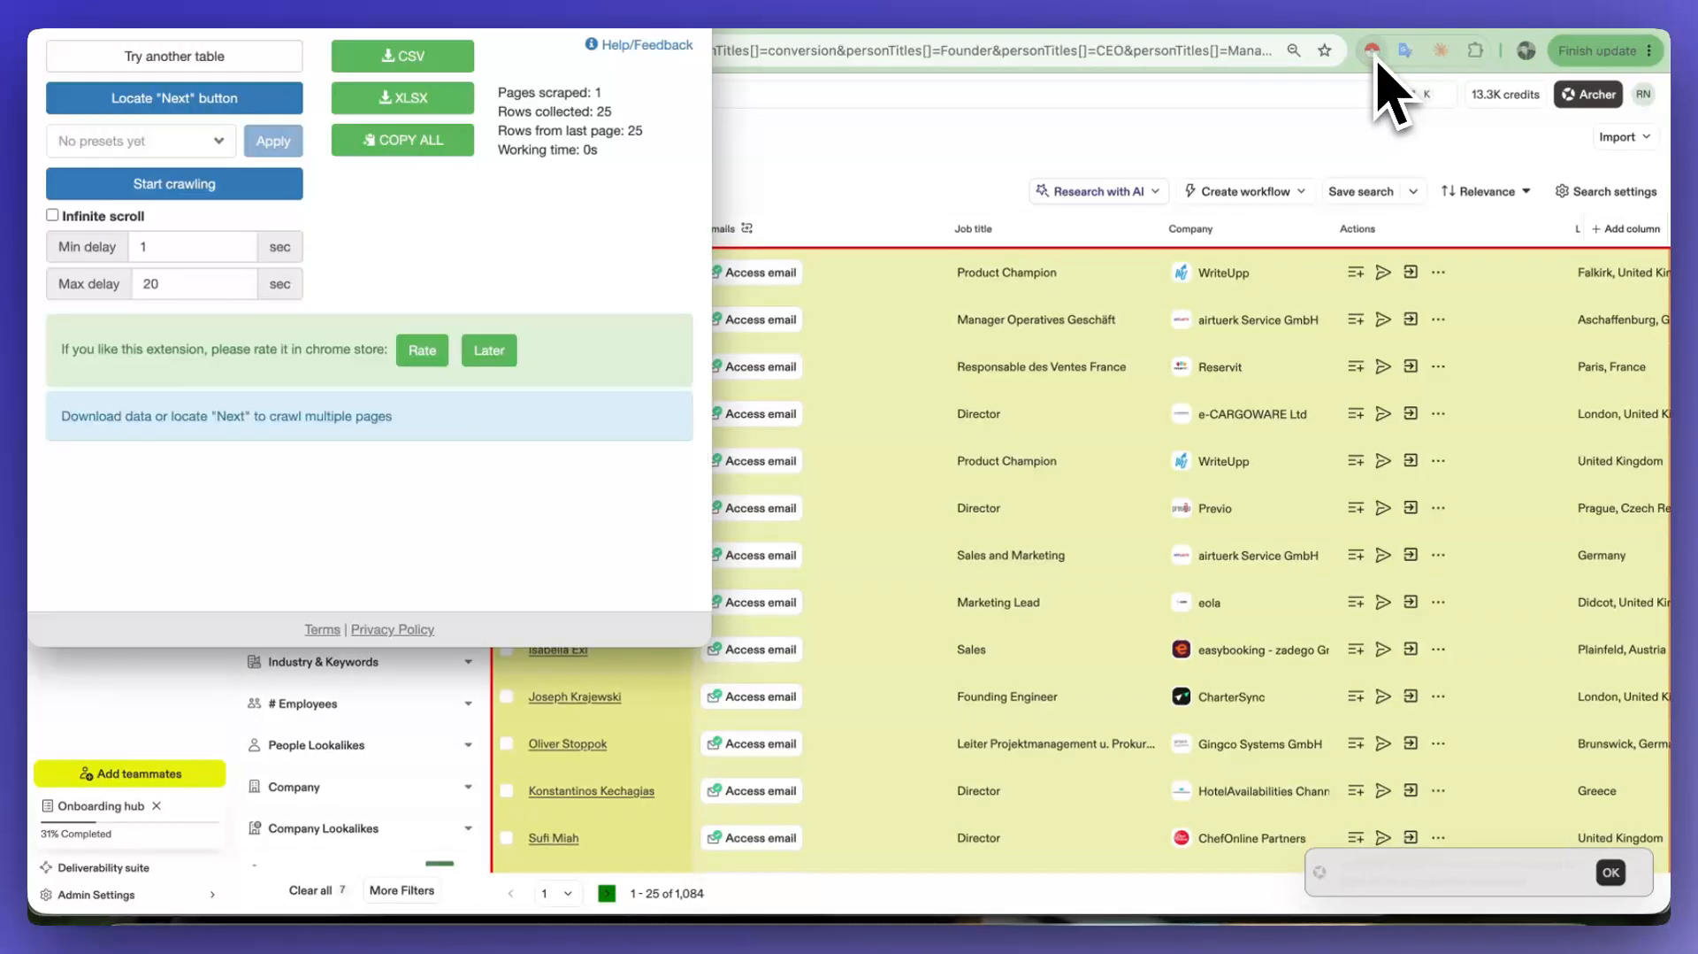
click(256, 186)
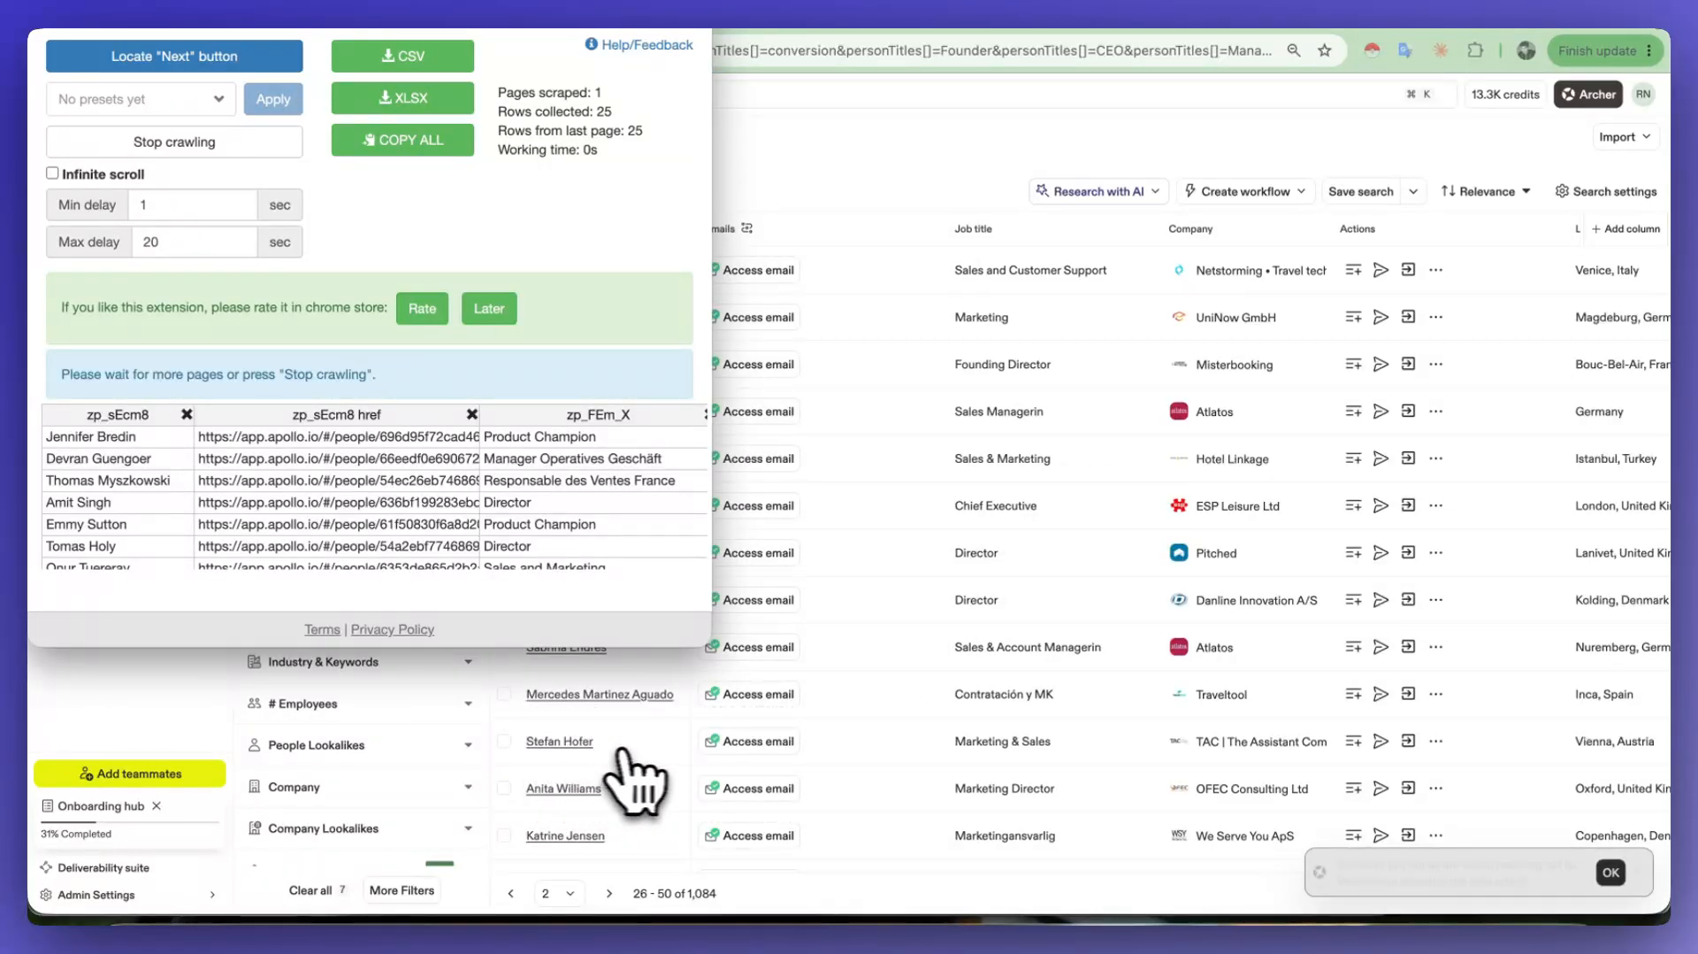
scroll(1415, 783, right, 10)
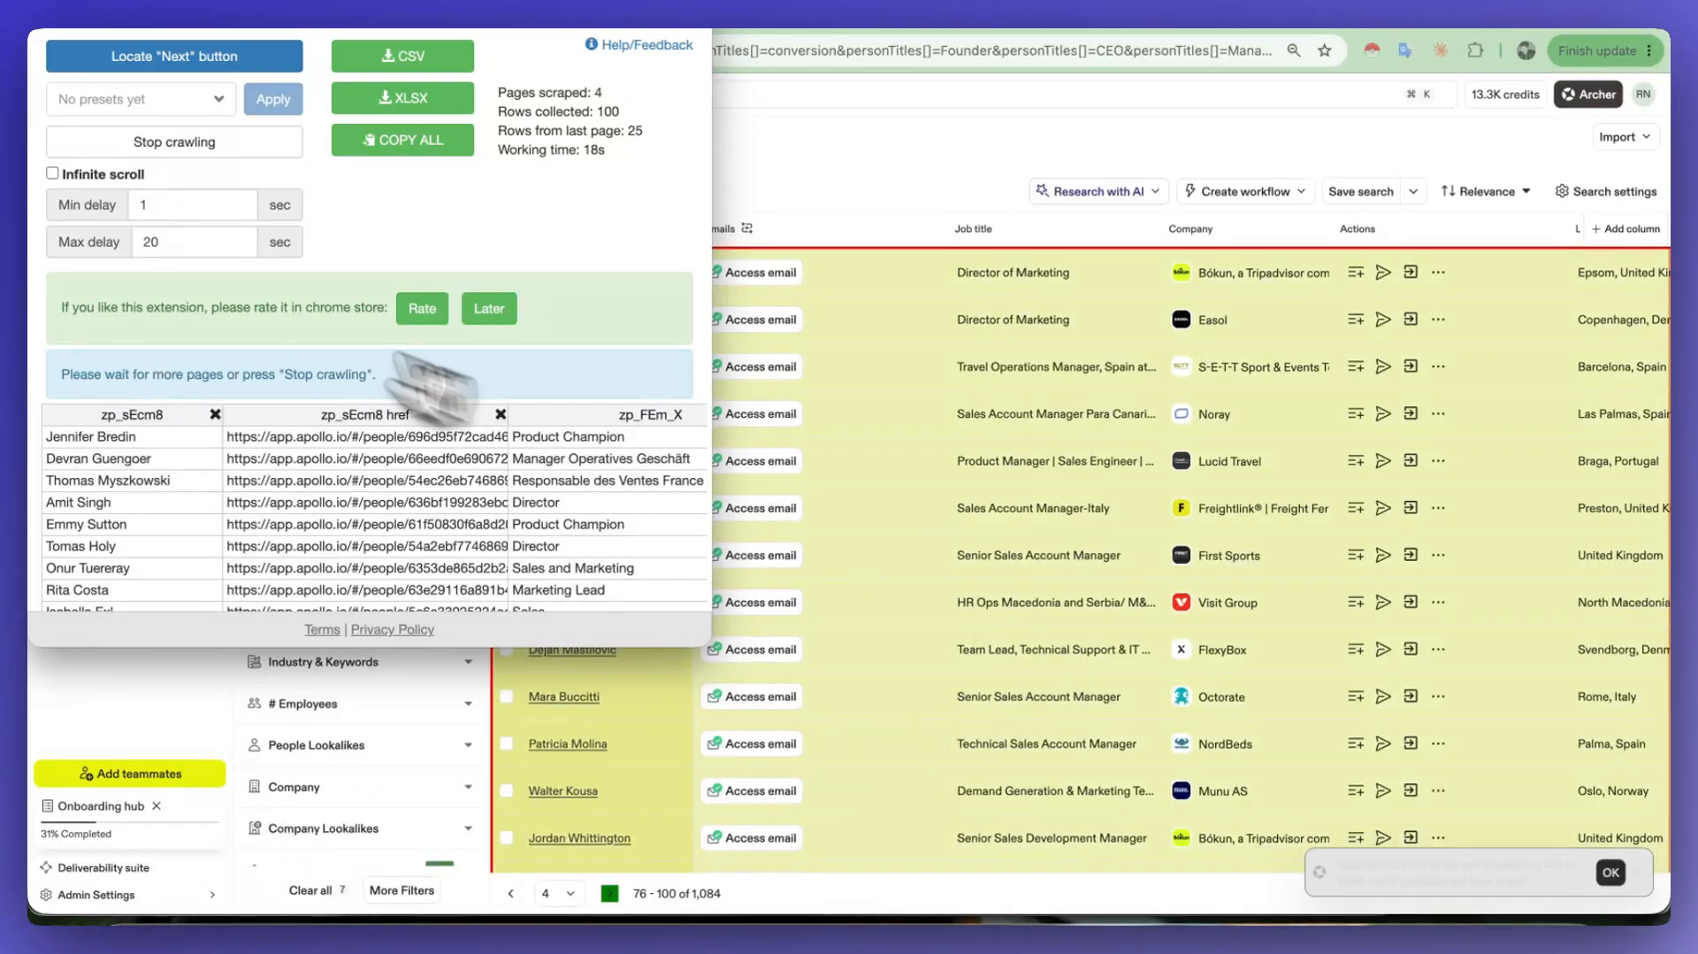
scroll(336, 511, right, 10)
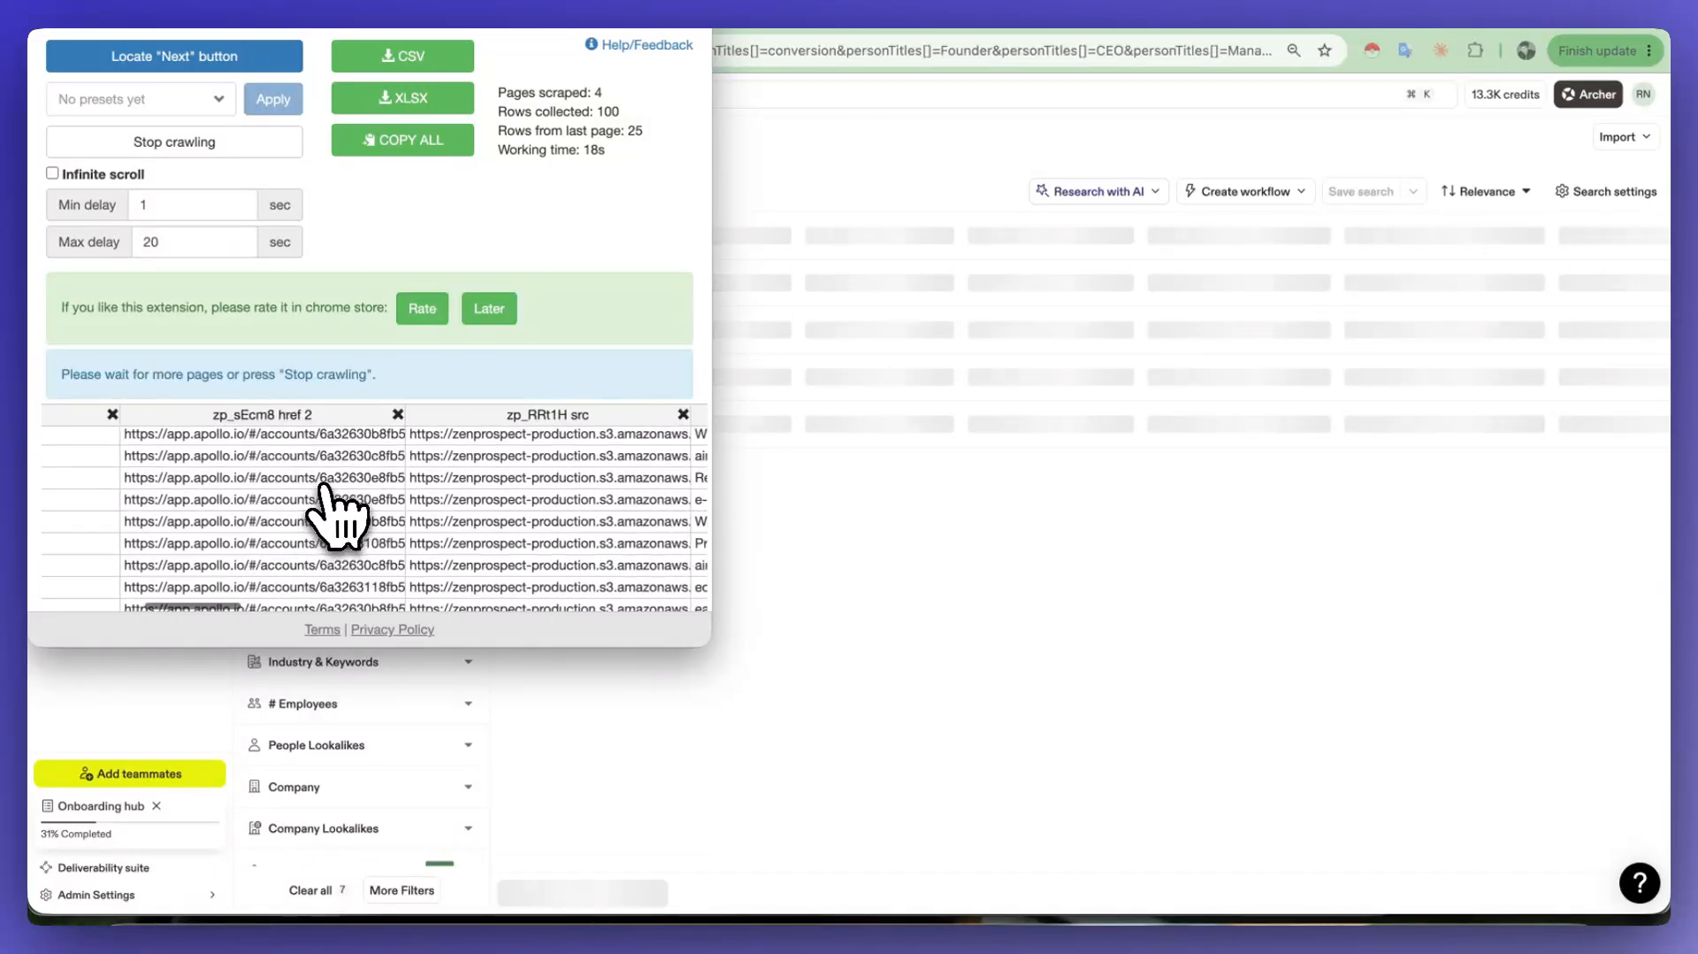
scroll(336, 513, right, 15)
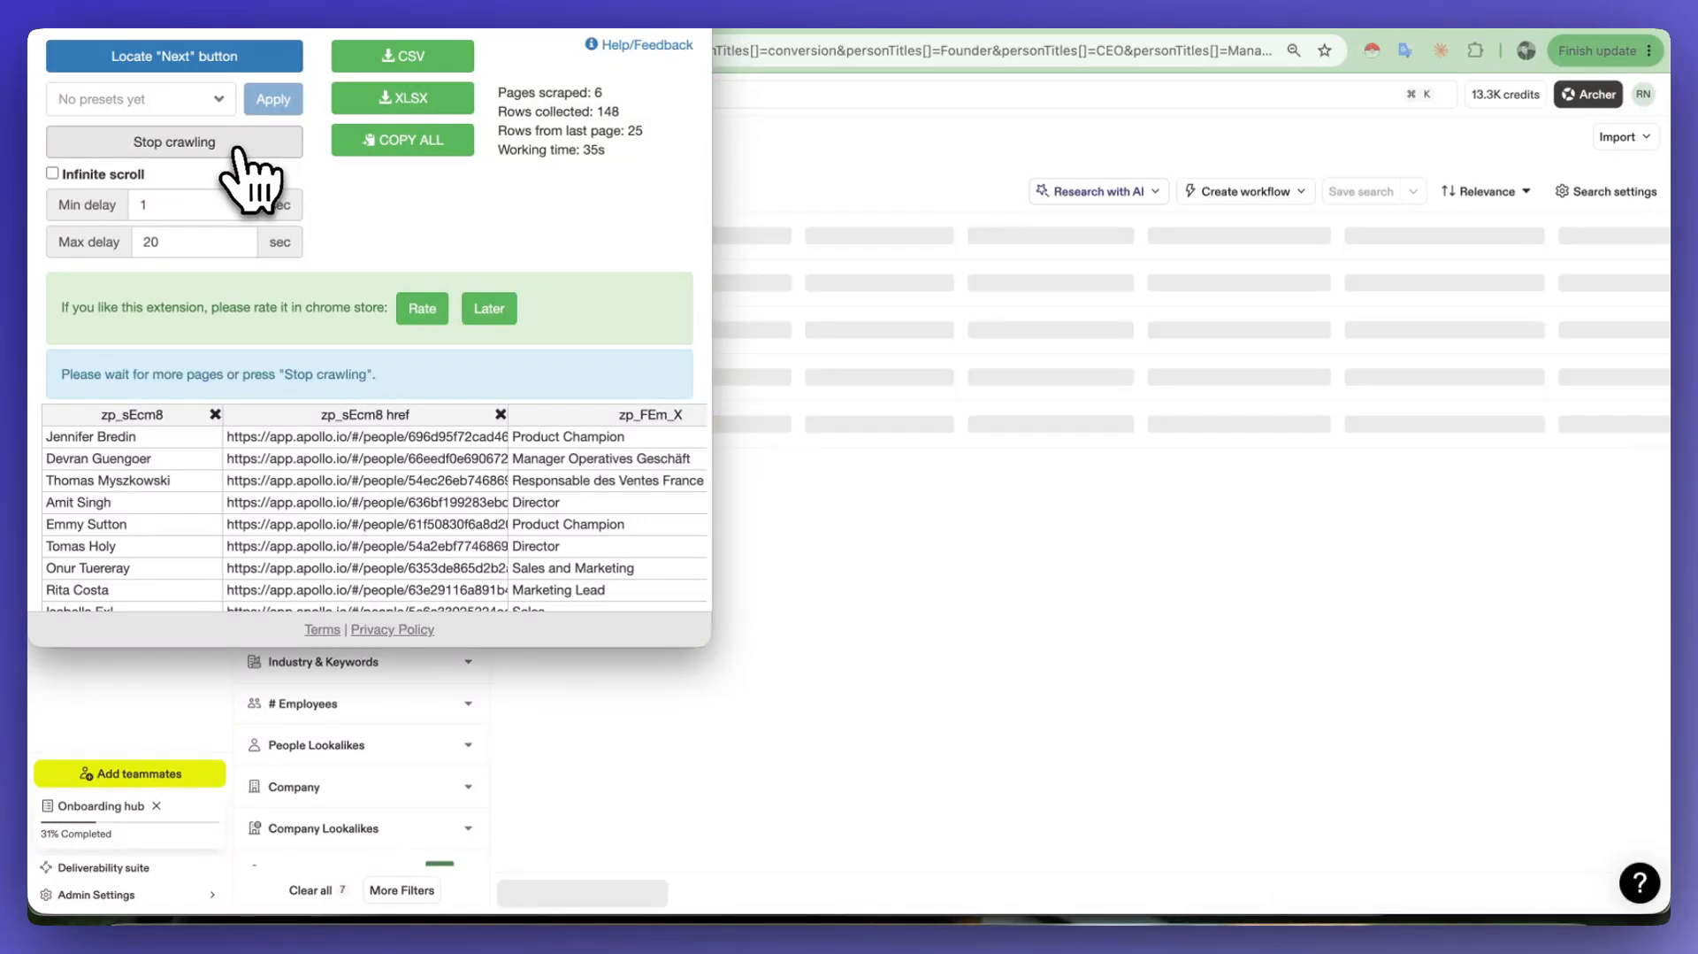
Step: Stop the crawl and copy all the collected rows
click(237, 148)
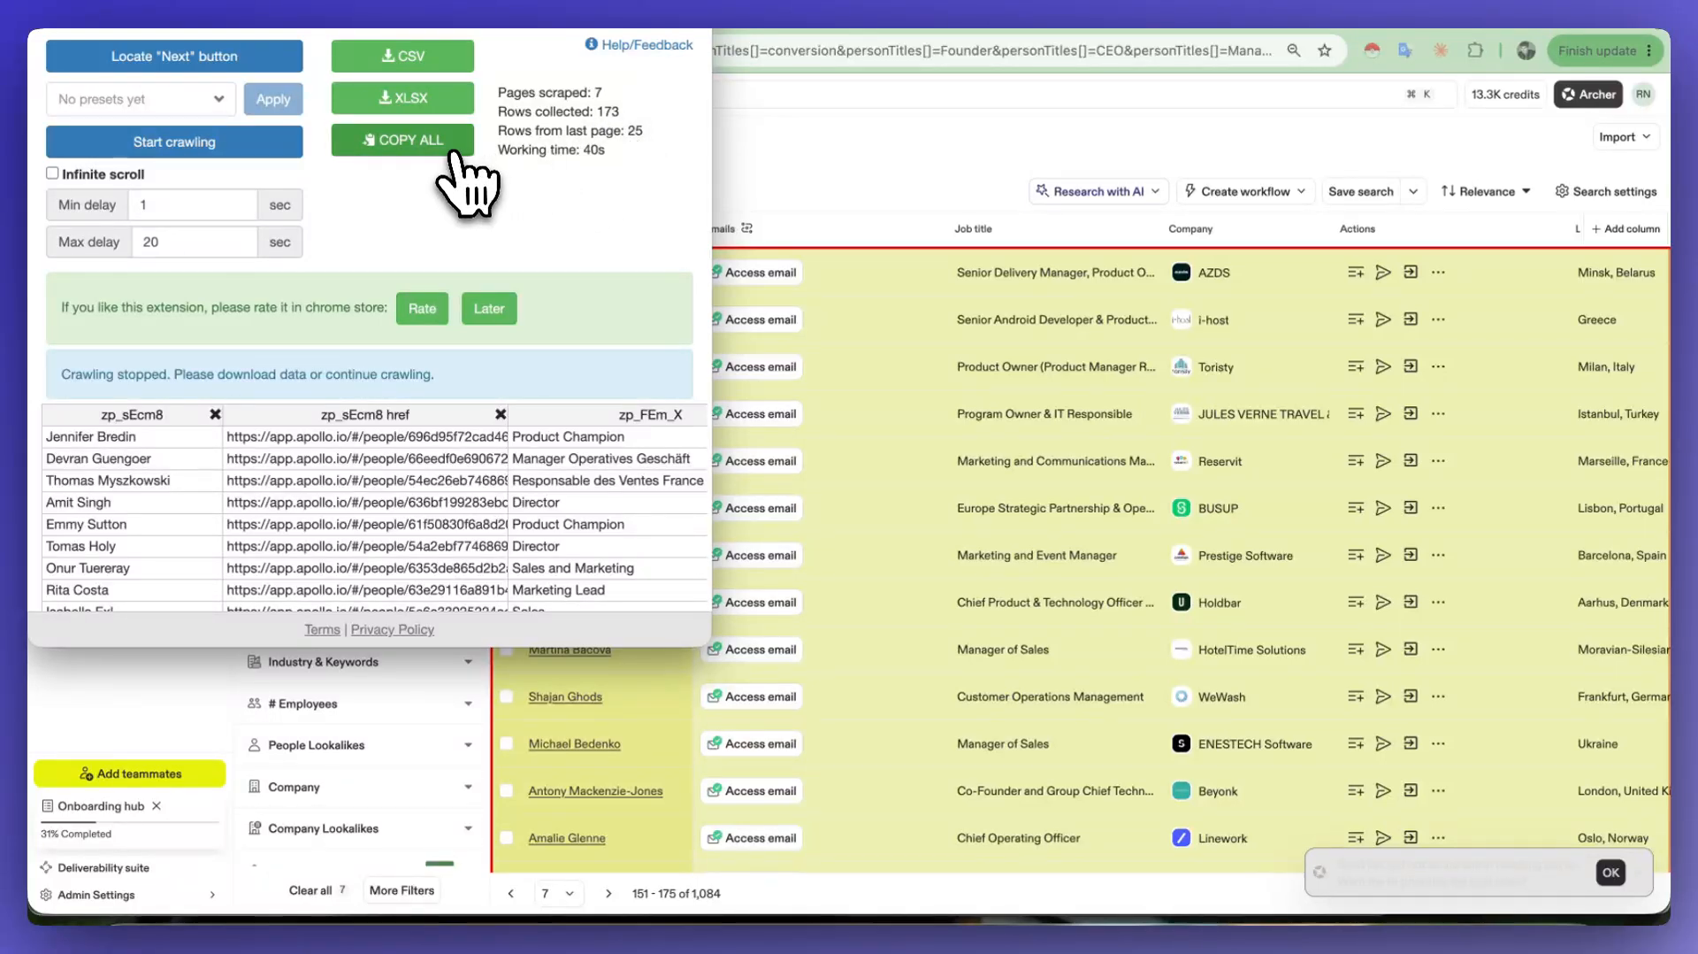
click(409, 146)
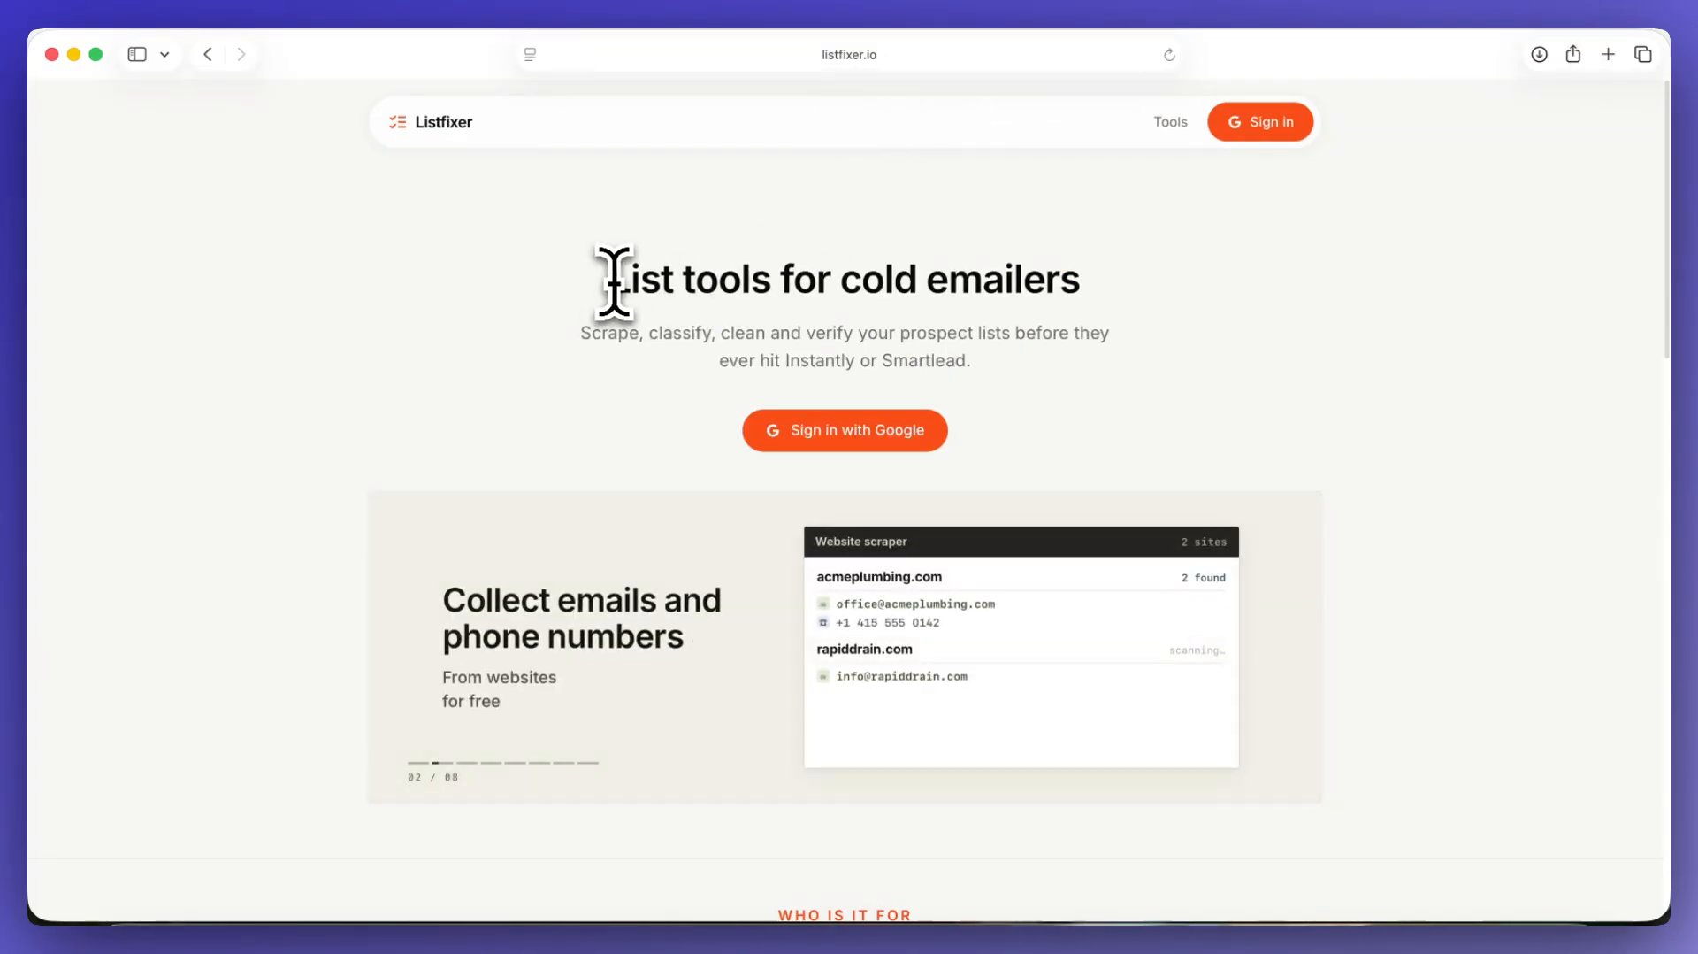
Step: Switch from the Listfixer homepage to the signed-in Listfixer workspace and view its Email Guesser tool
drag(617, 281, 1020, 281)
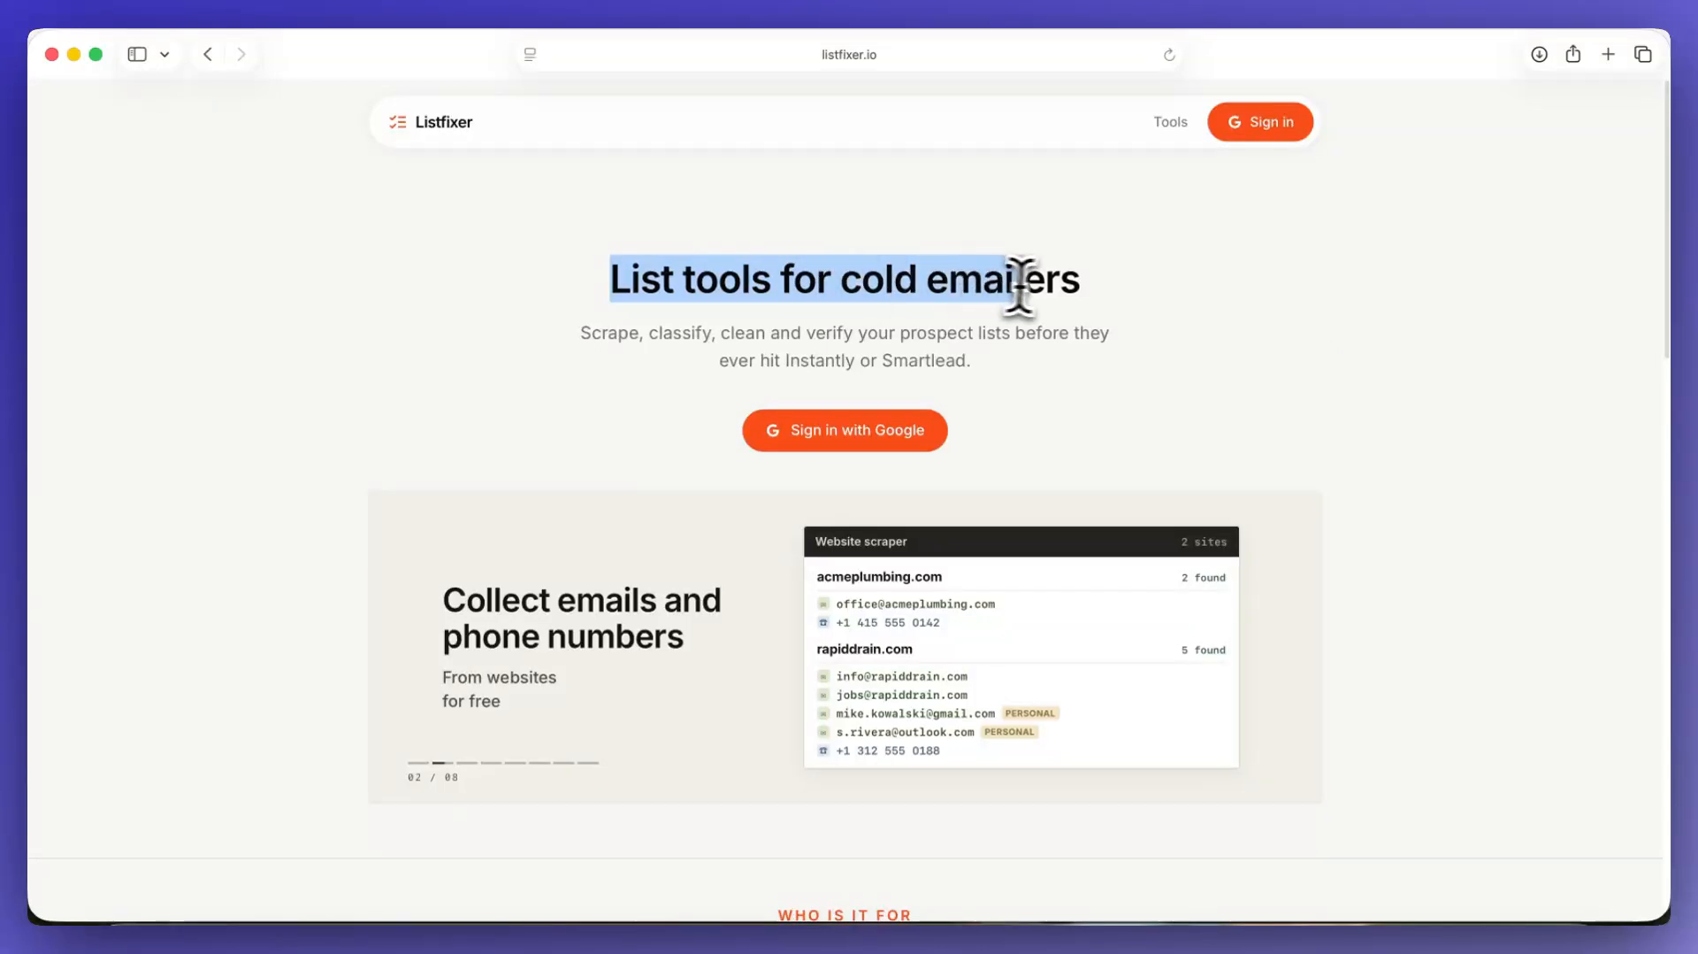
click(1106, 296)
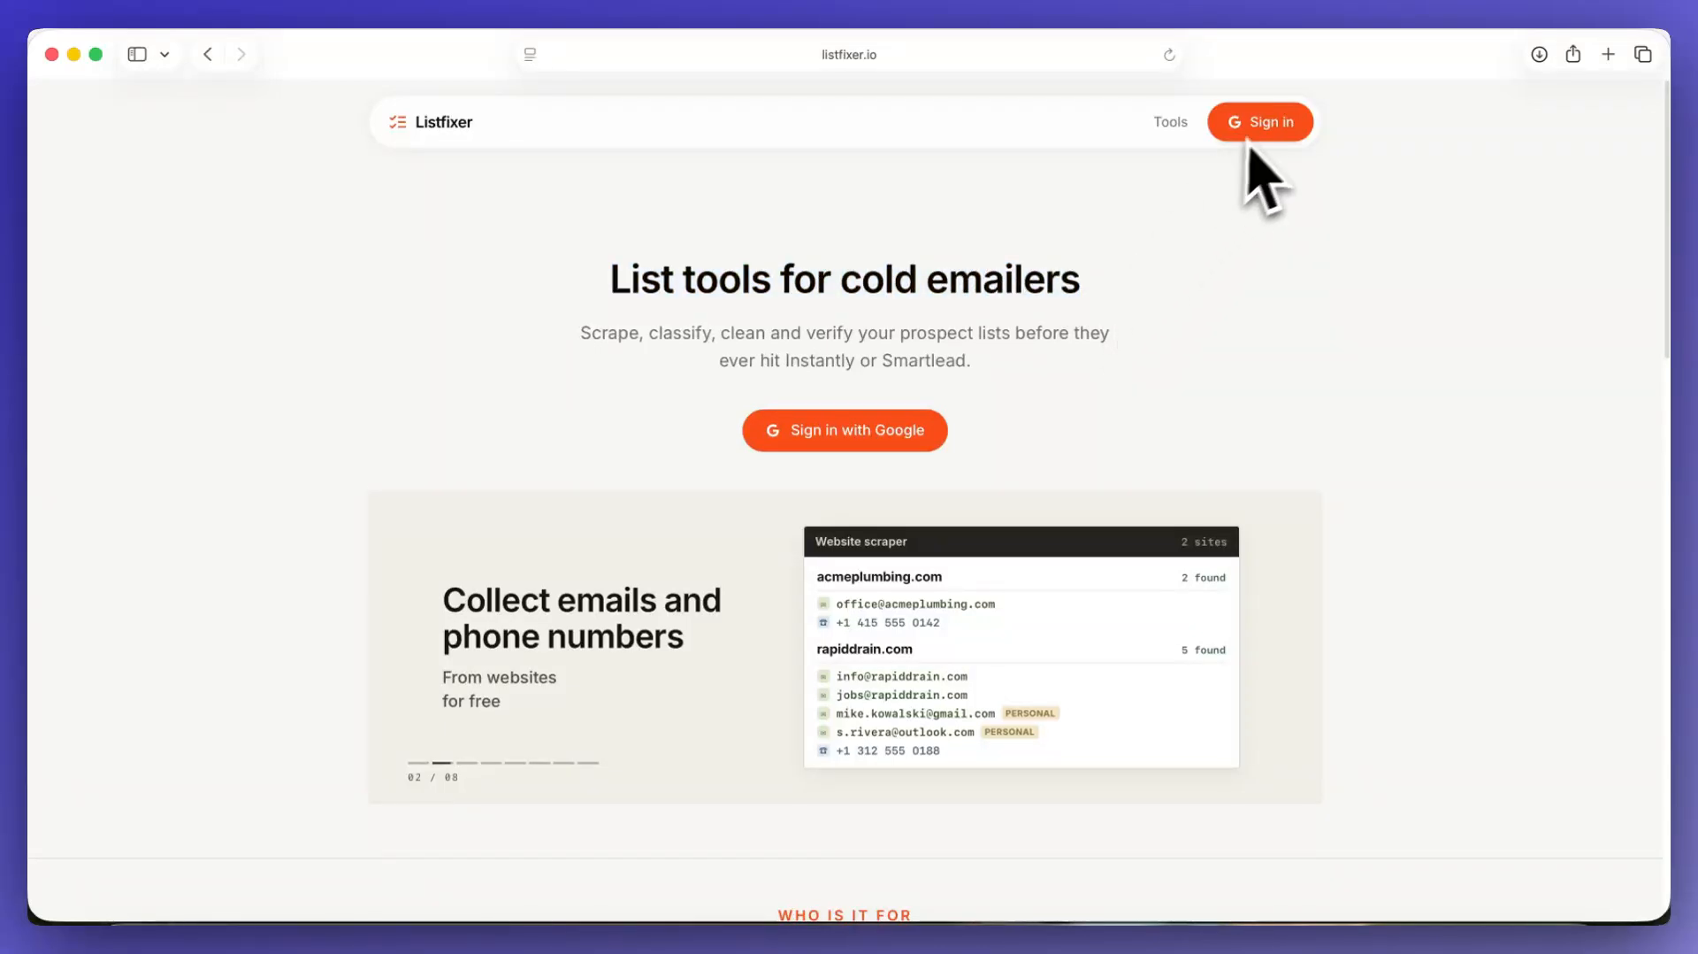
click(773, 934)
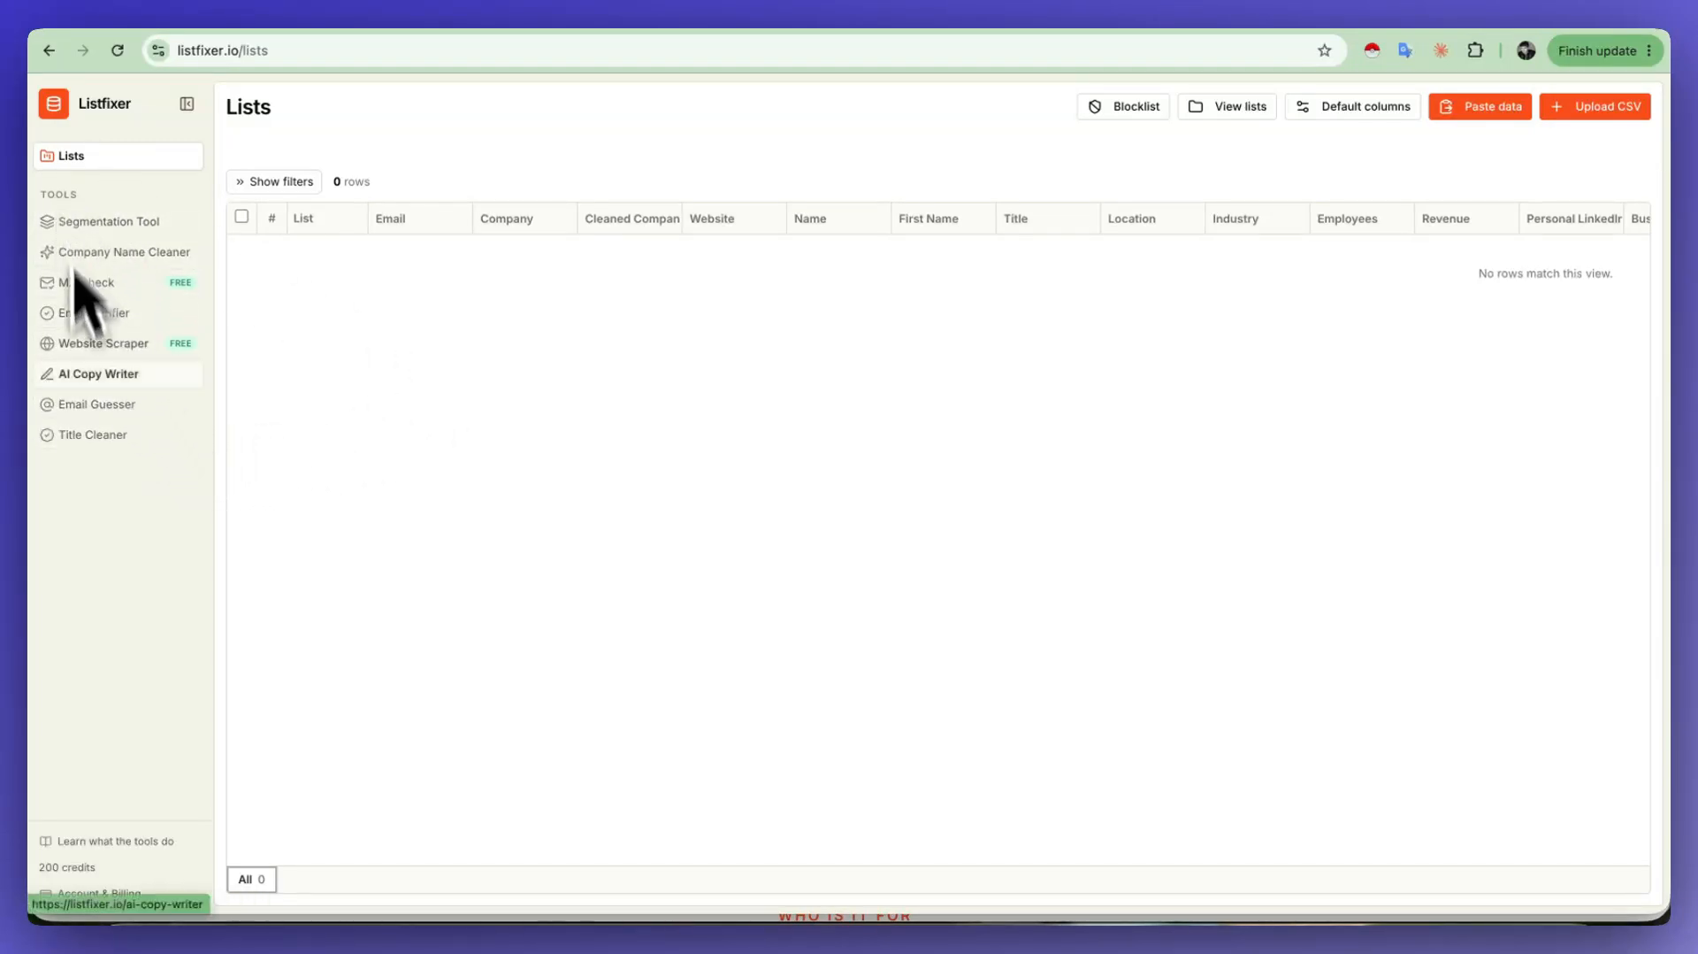
click(146, 407)
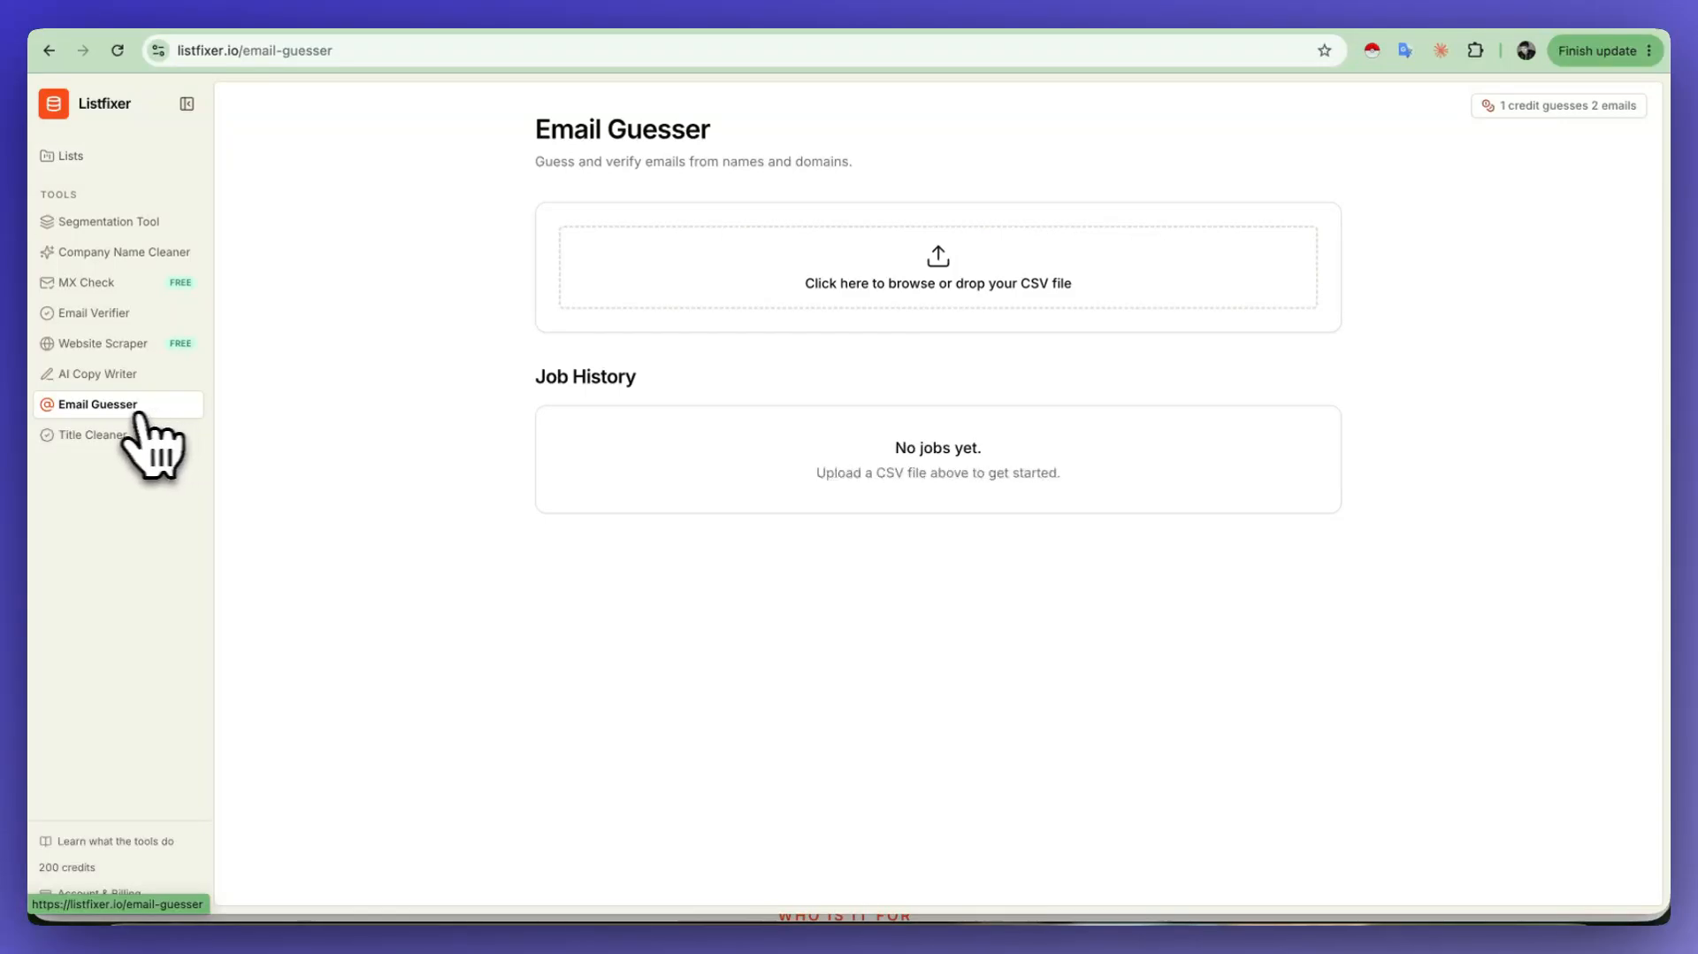
Step: Paste the copied Apollo rows into Lists as a new list named "test" and add them to the database
click(118, 161)
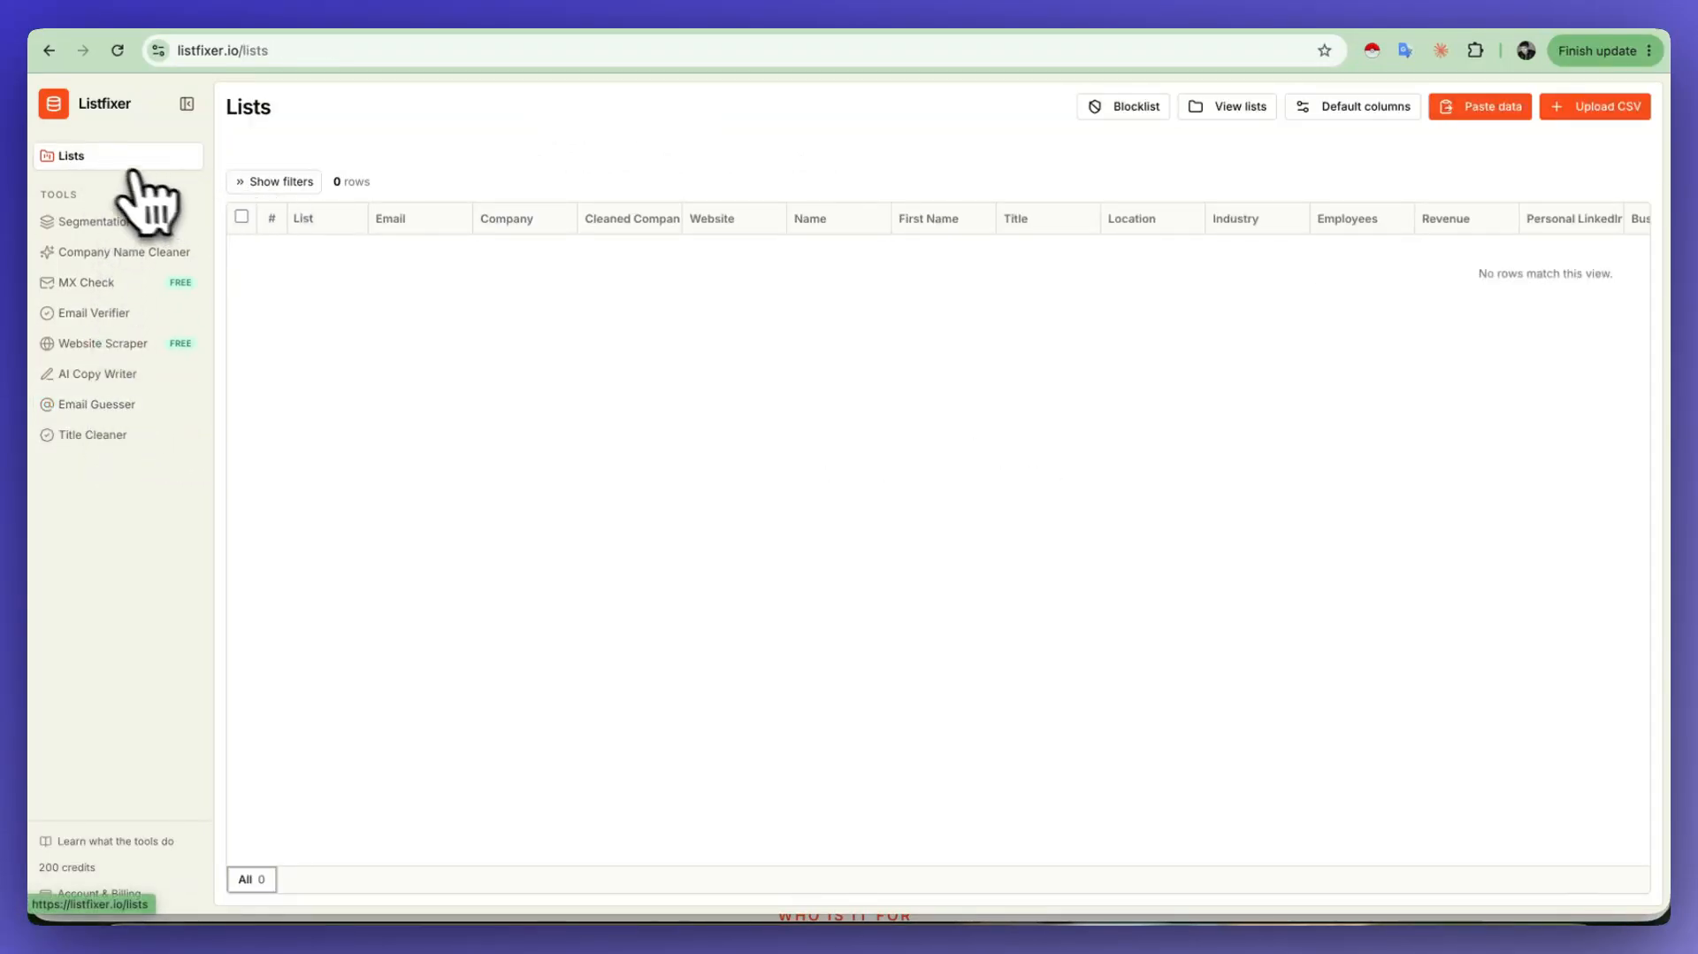
click(1502, 108)
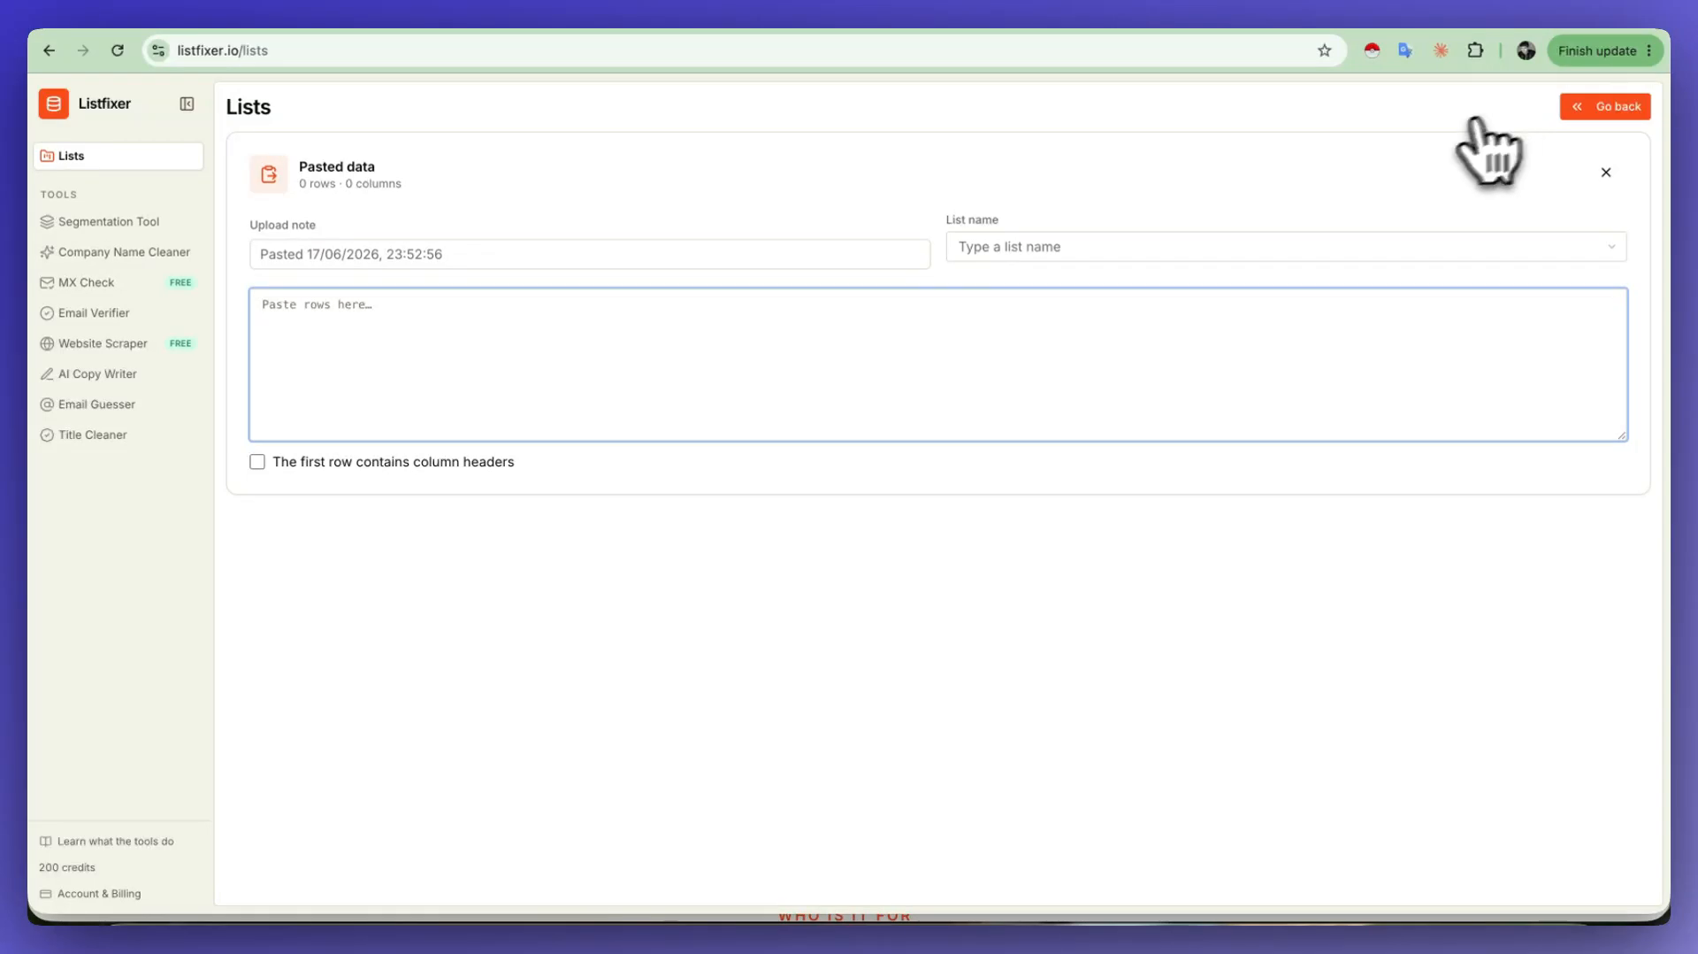
key(super+v)
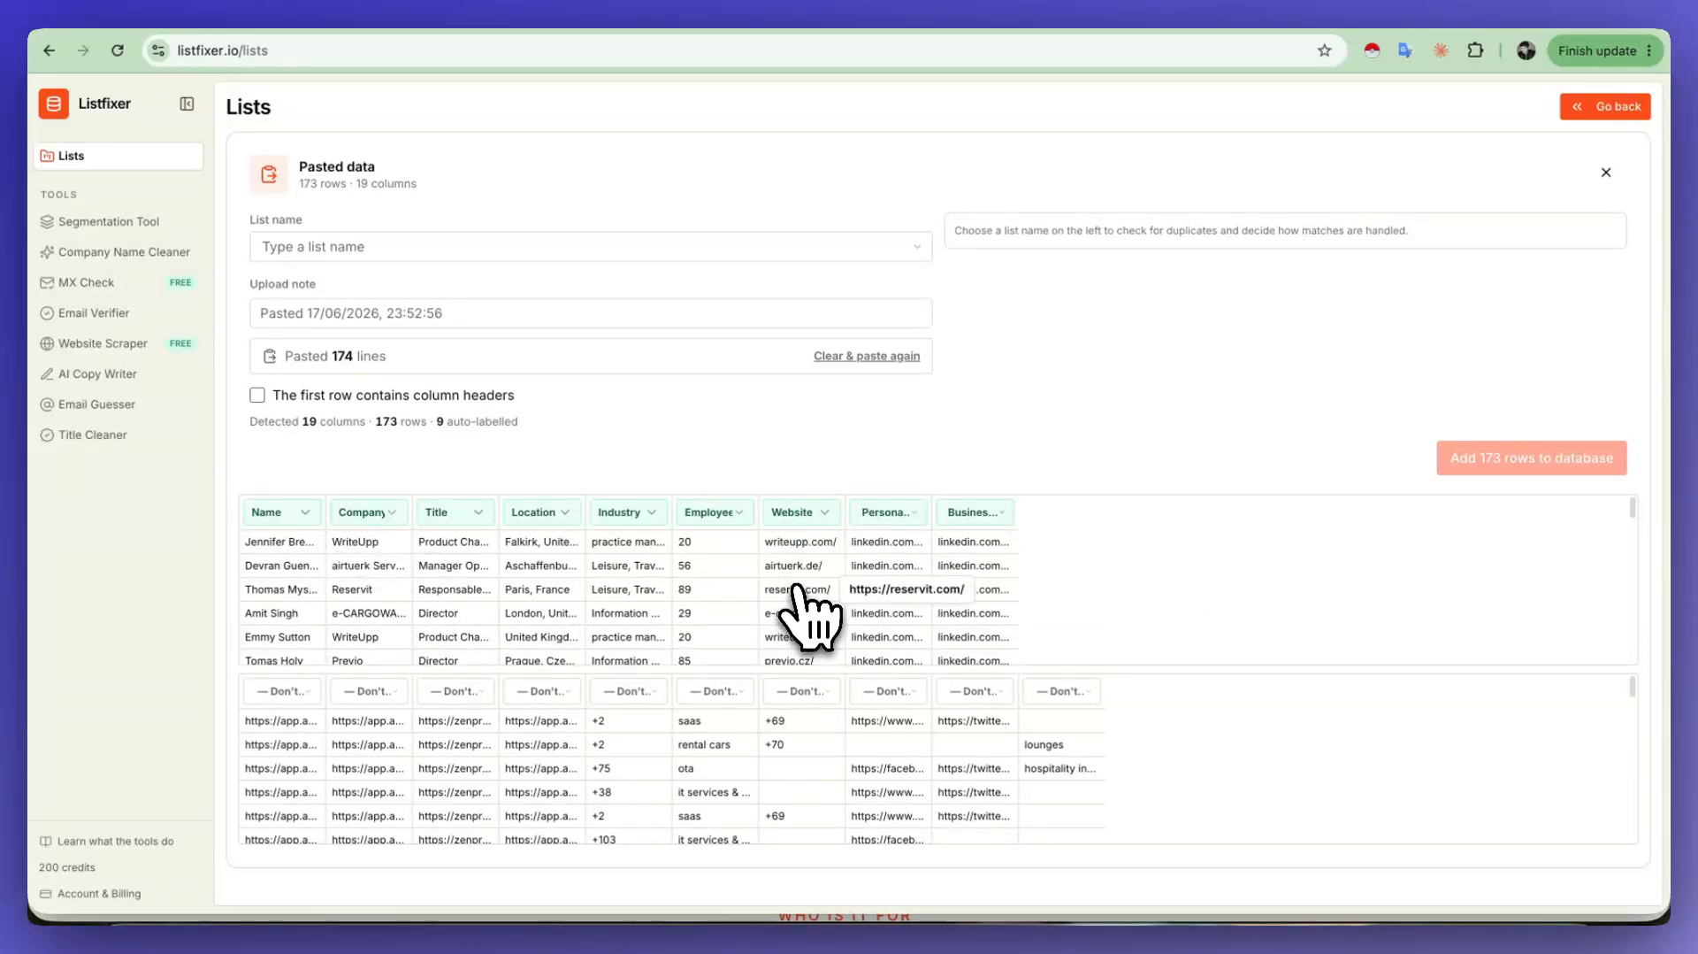
click(469, 250)
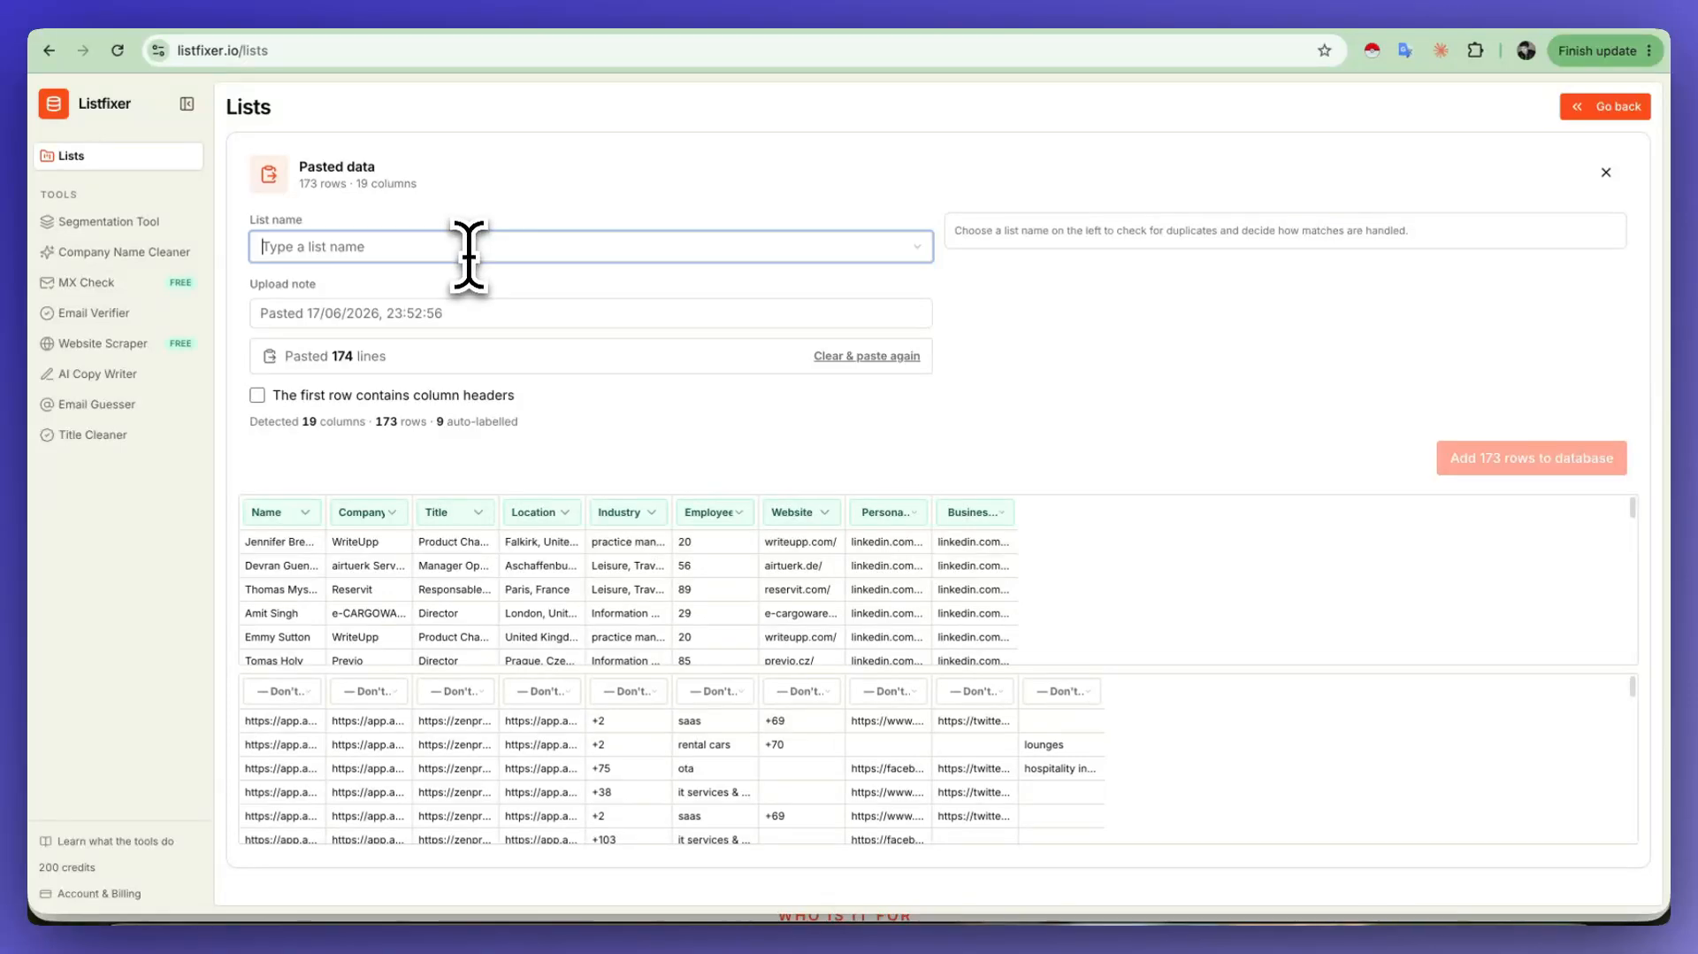
text(test)
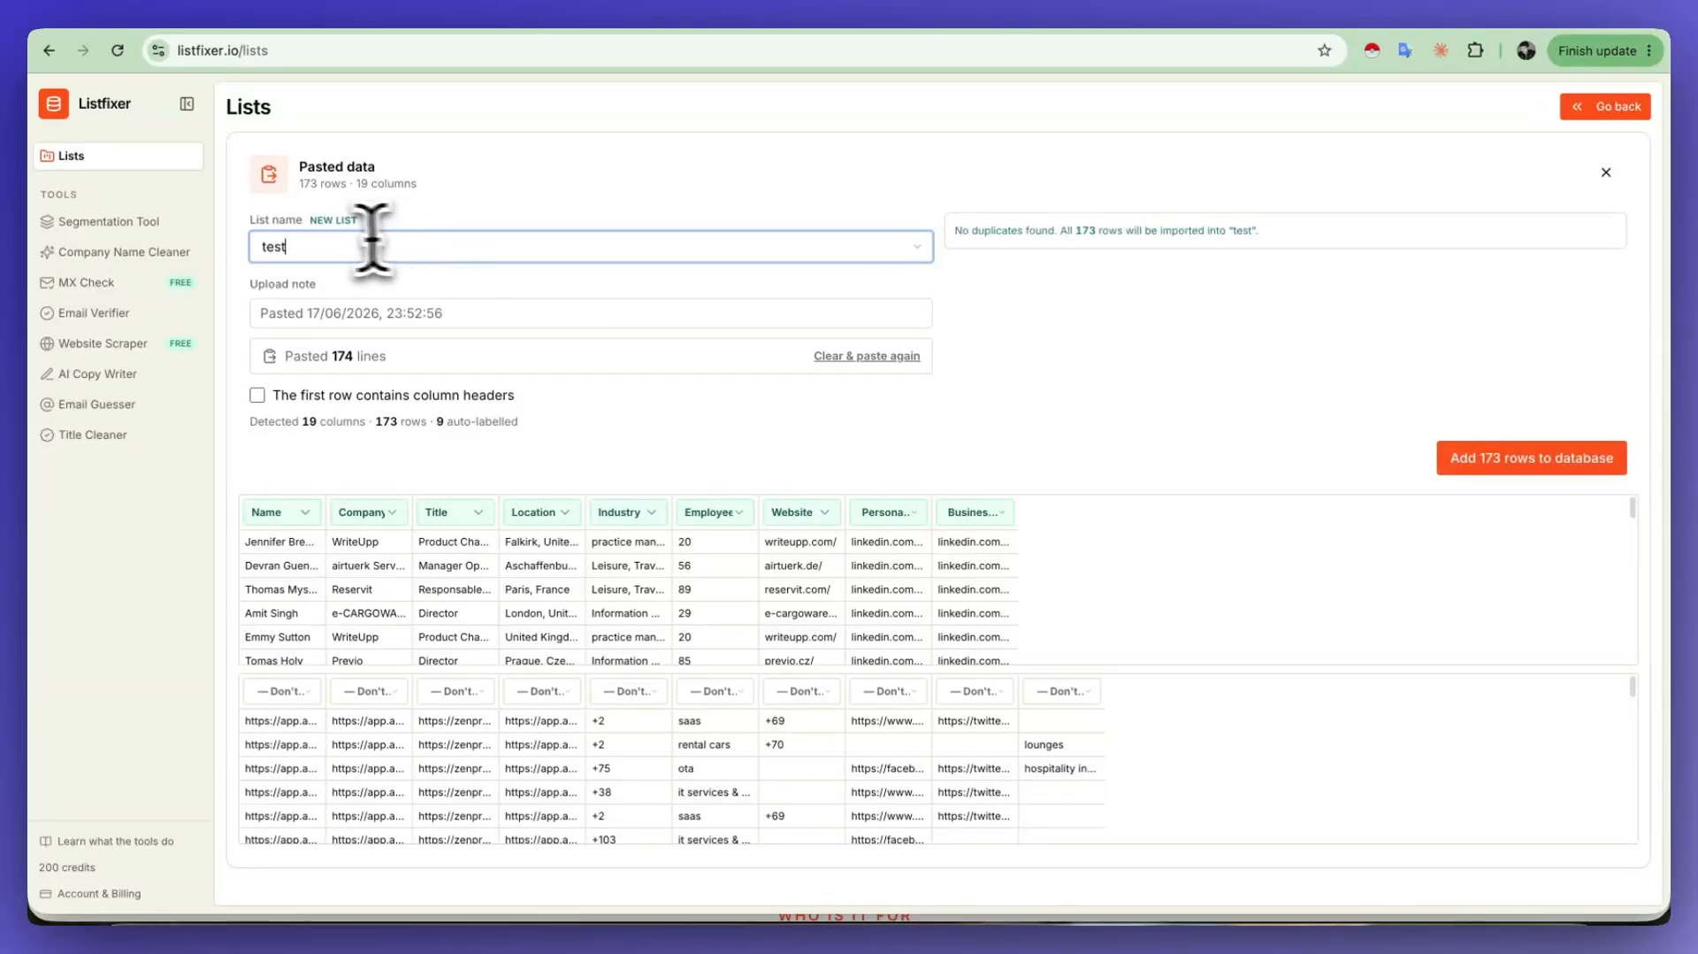
click(1493, 466)
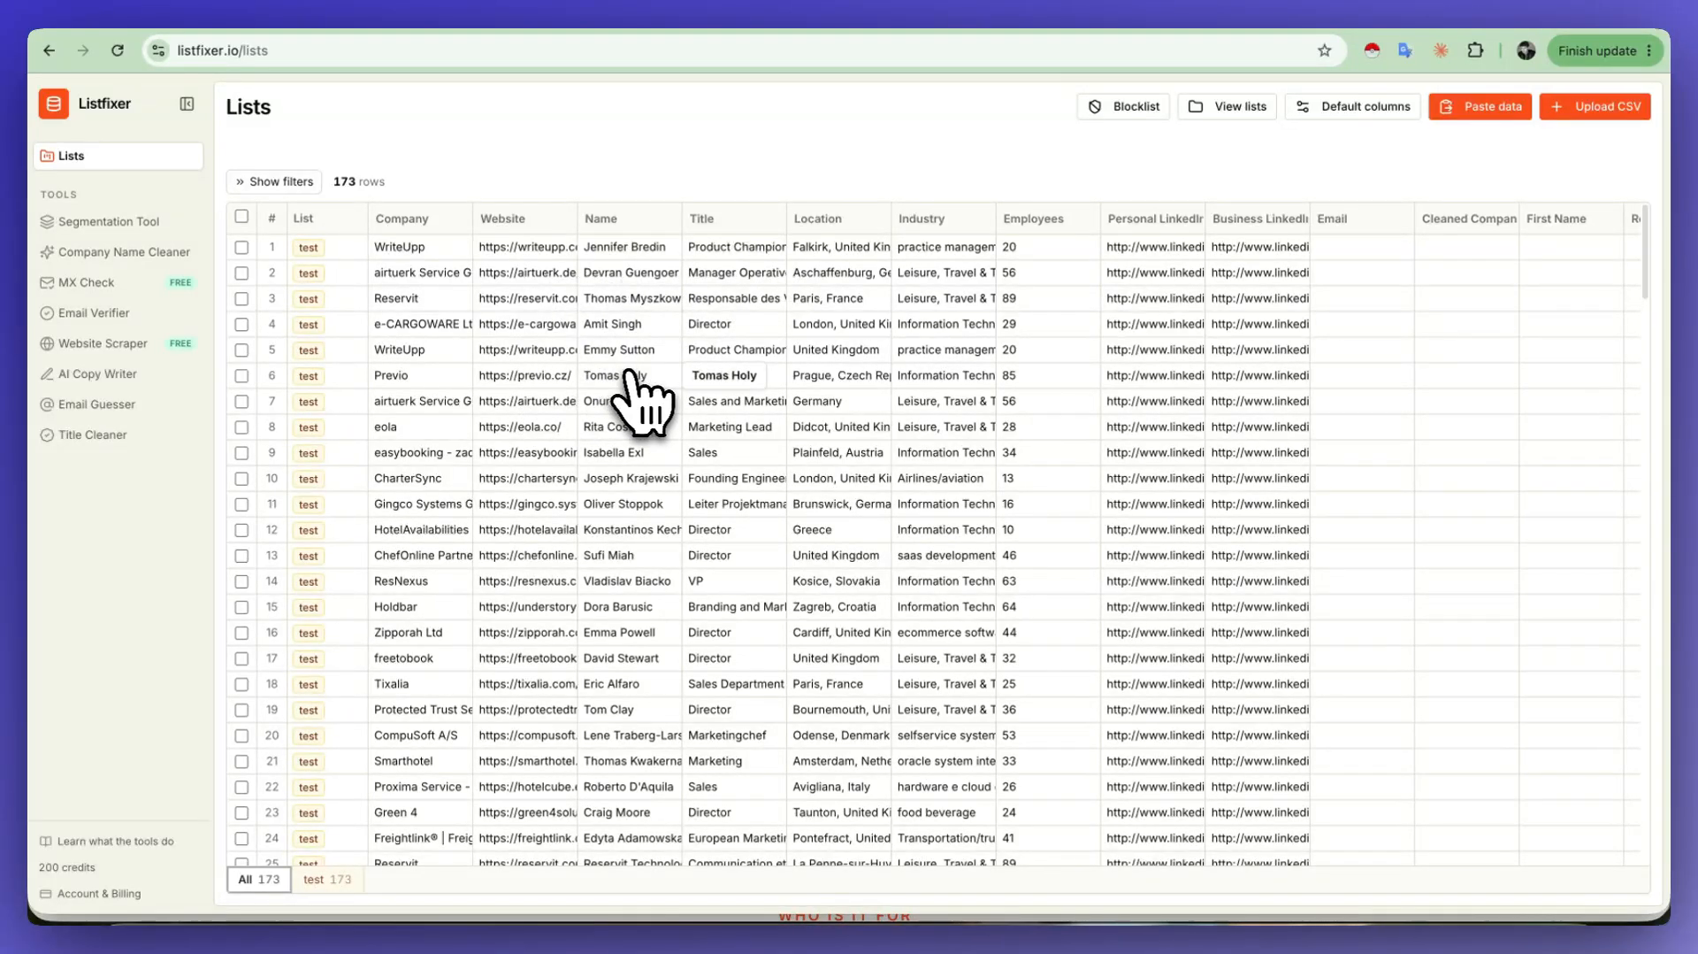
Step: Select all 173 rows of the list and send them to the Email Guesser
click(241, 217)
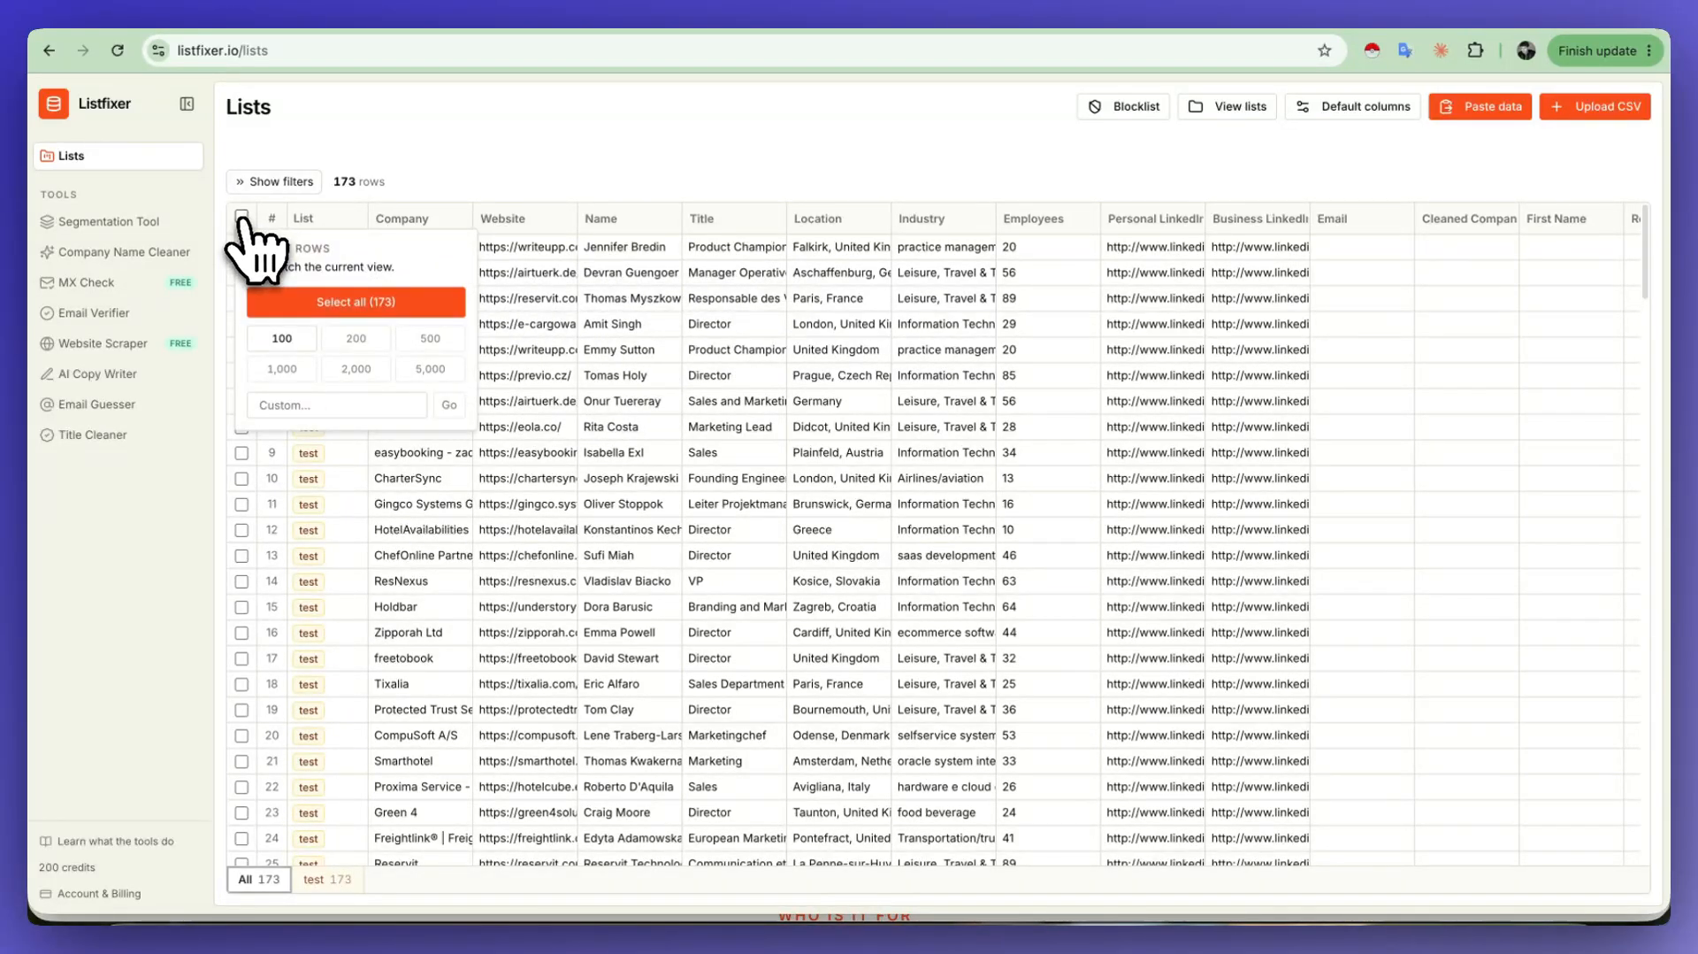
click(327, 303)
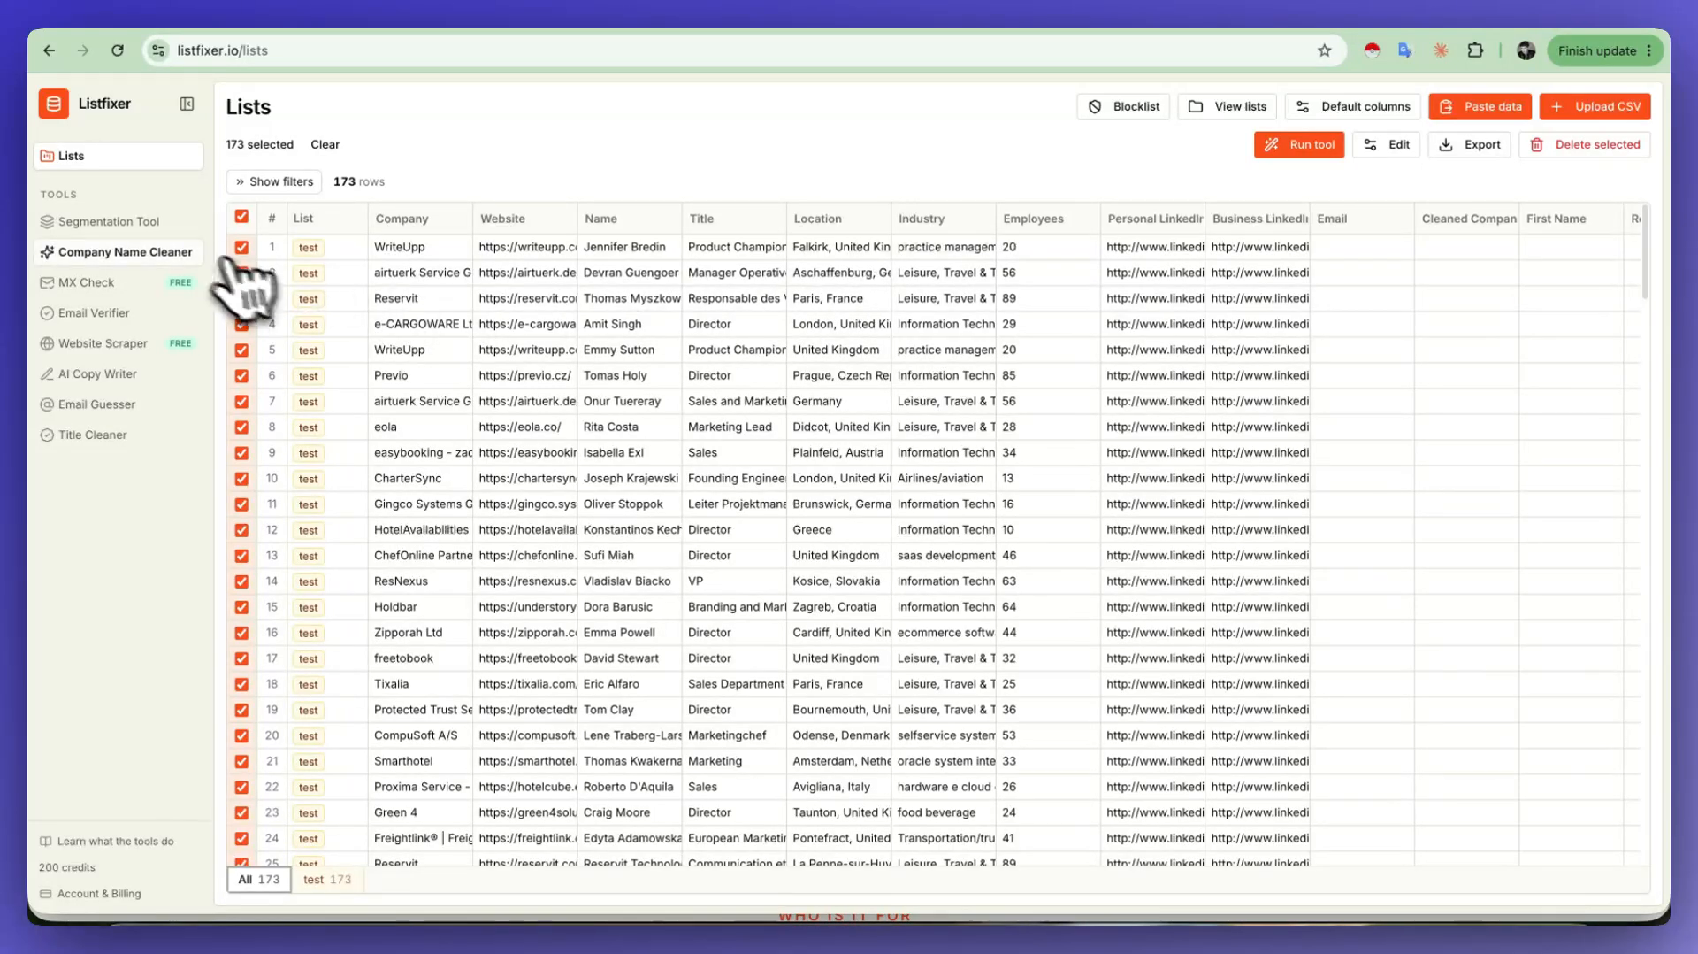
click(1303, 150)
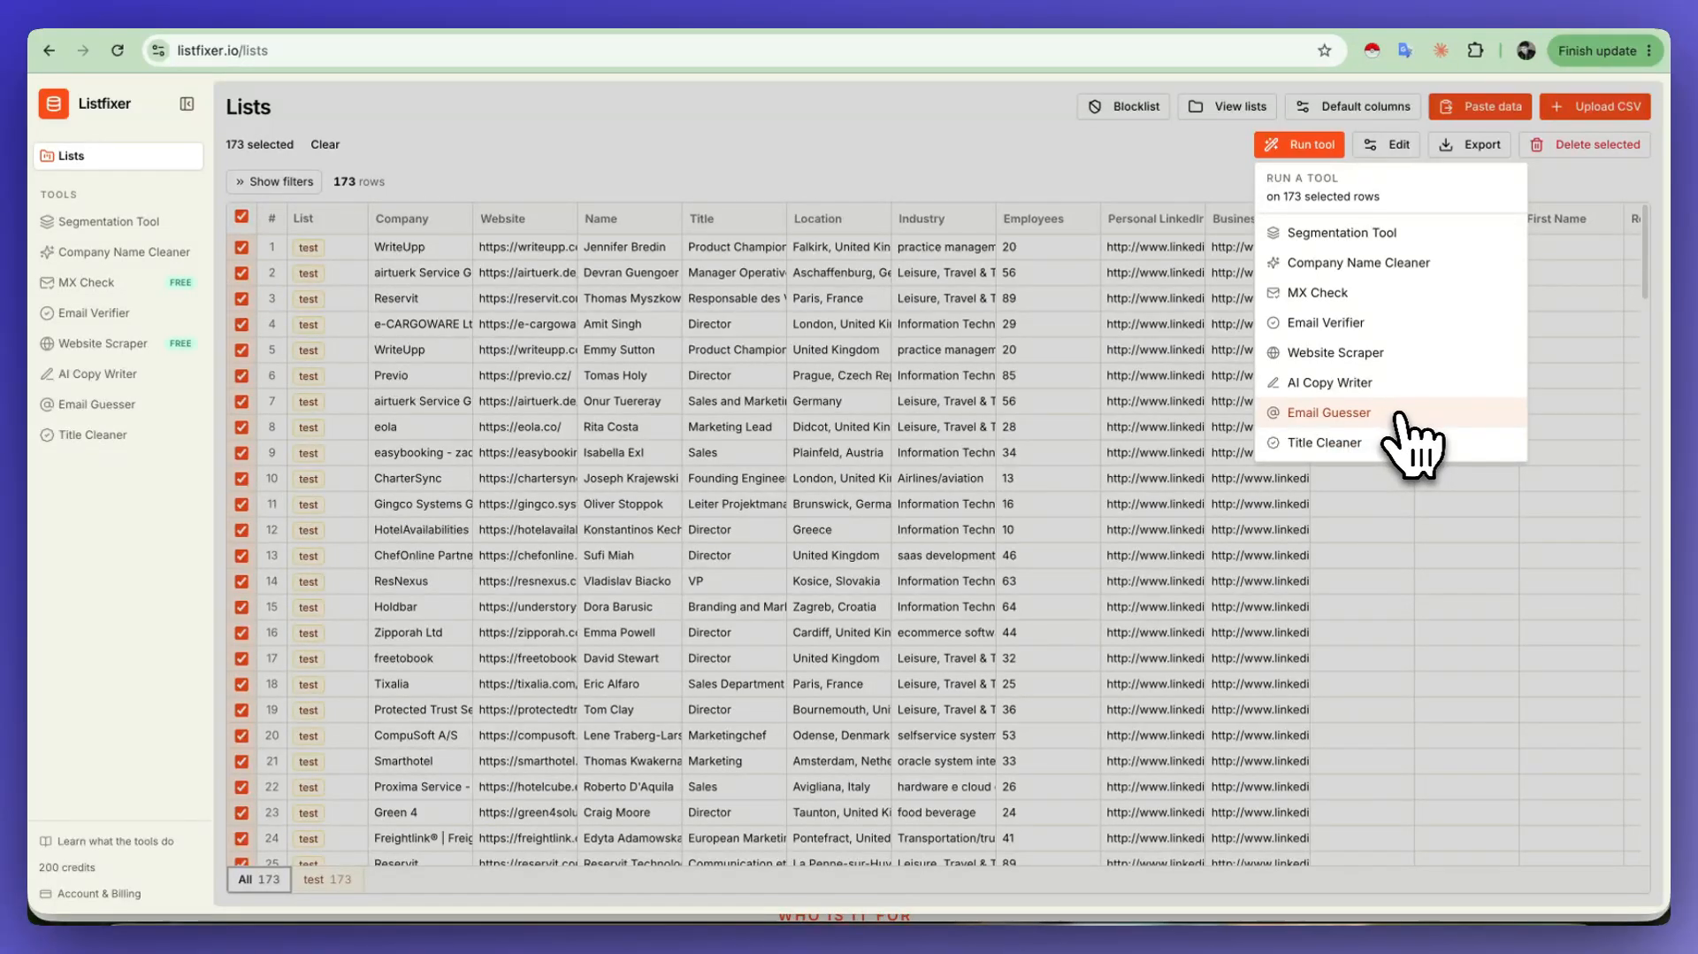
click(1330, 412)
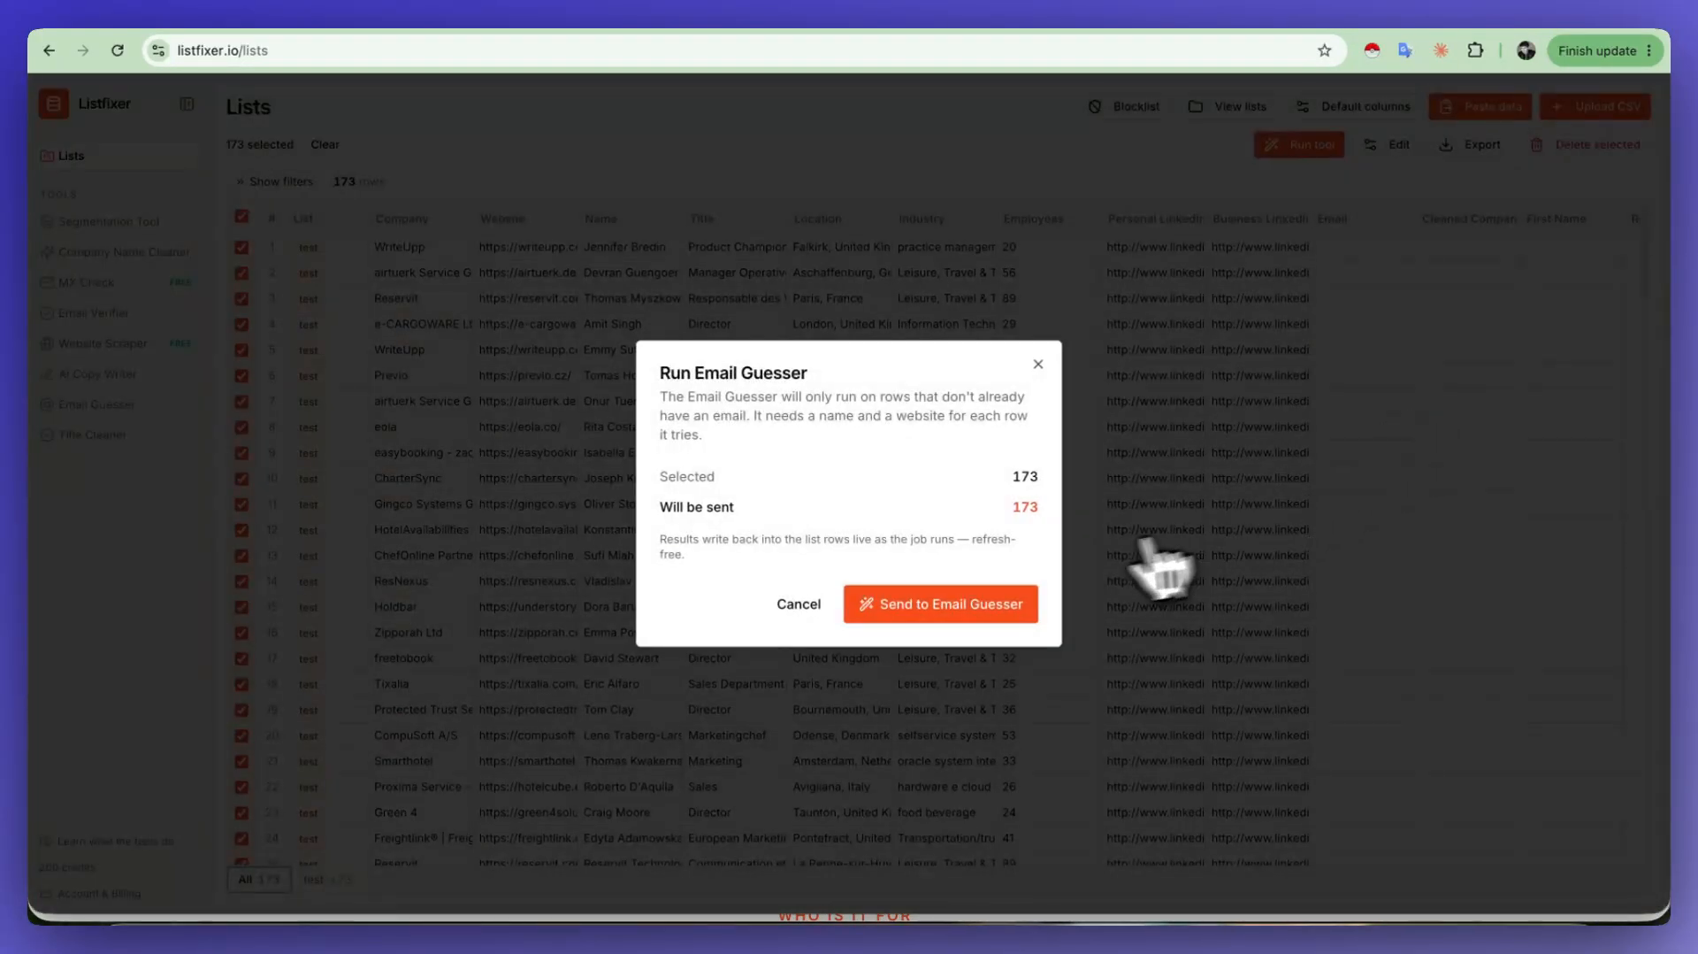
drag(660, 370, 807, 372)
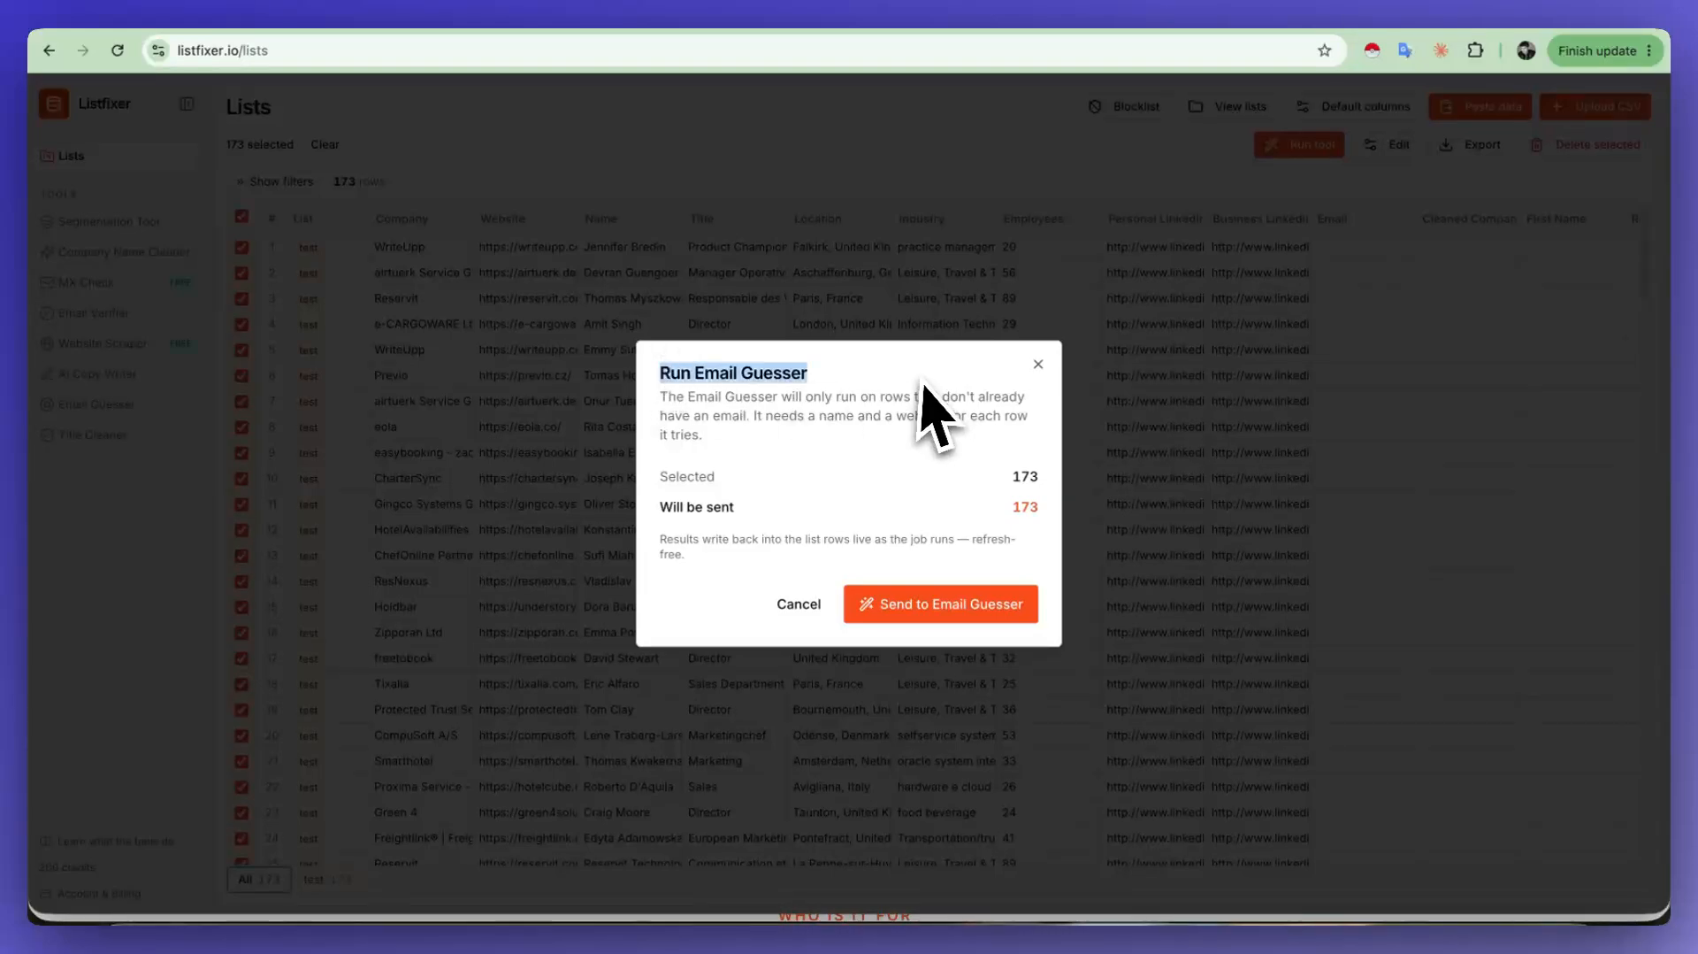
click(985, 616)
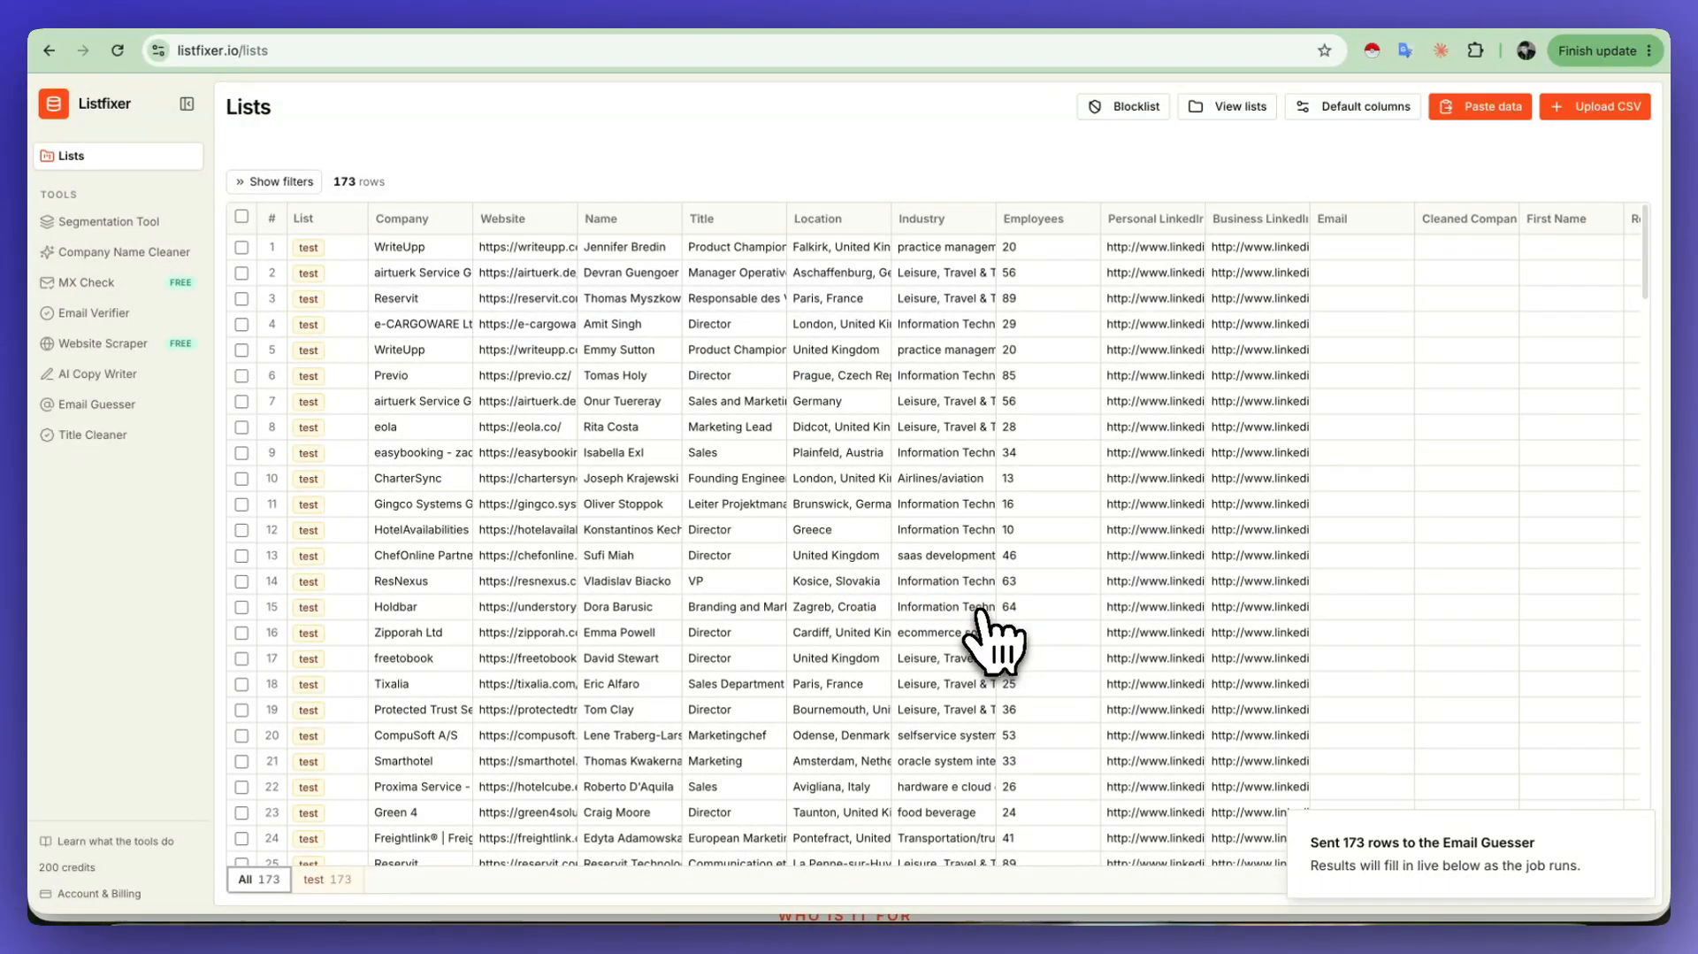
Step: Open the Email Guesser page, reload it, and show the results of the lists handoff job
click(98, 407)
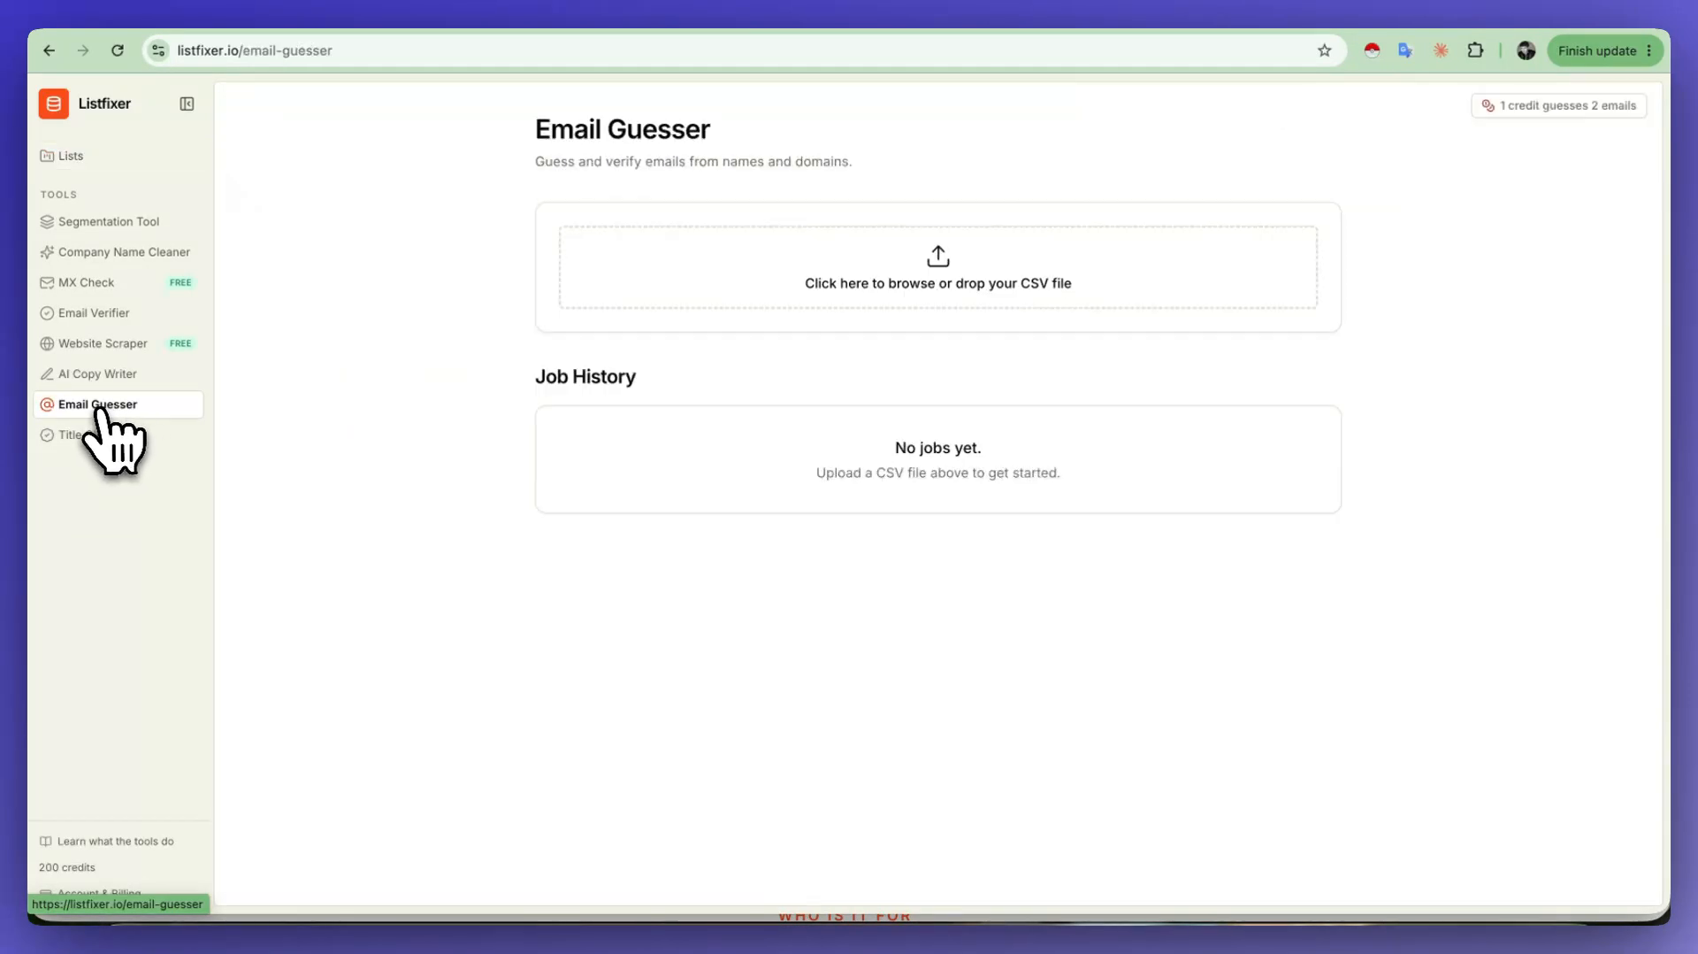
click(124, 57)
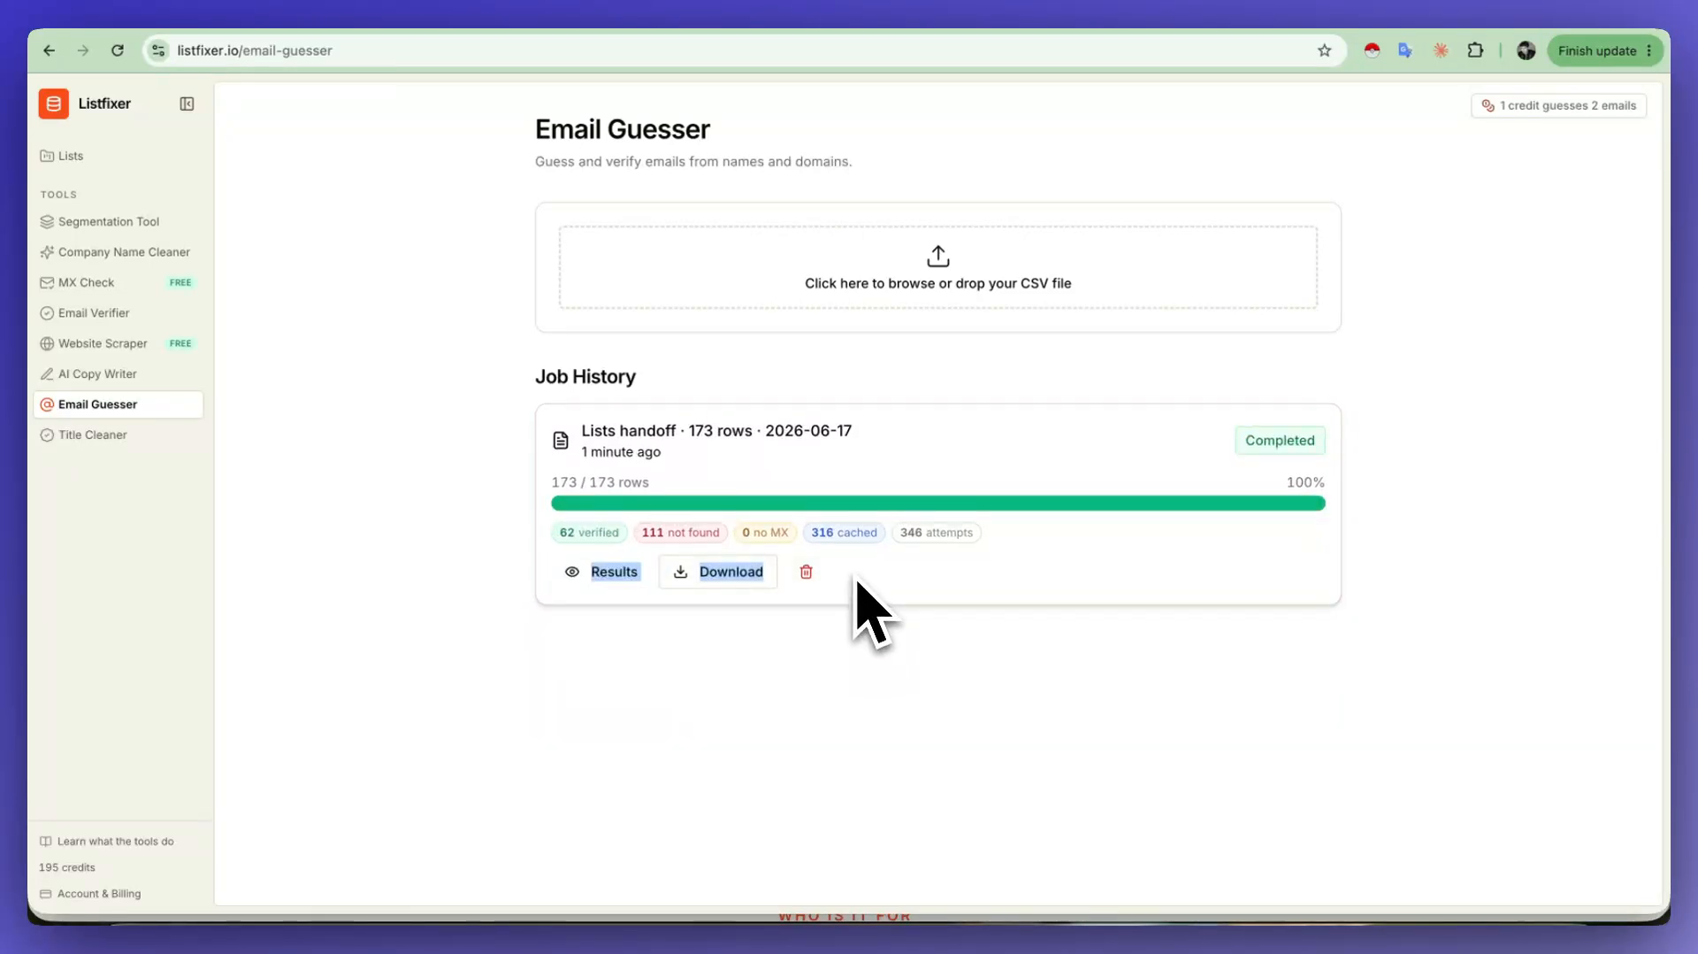
click(875, 655)
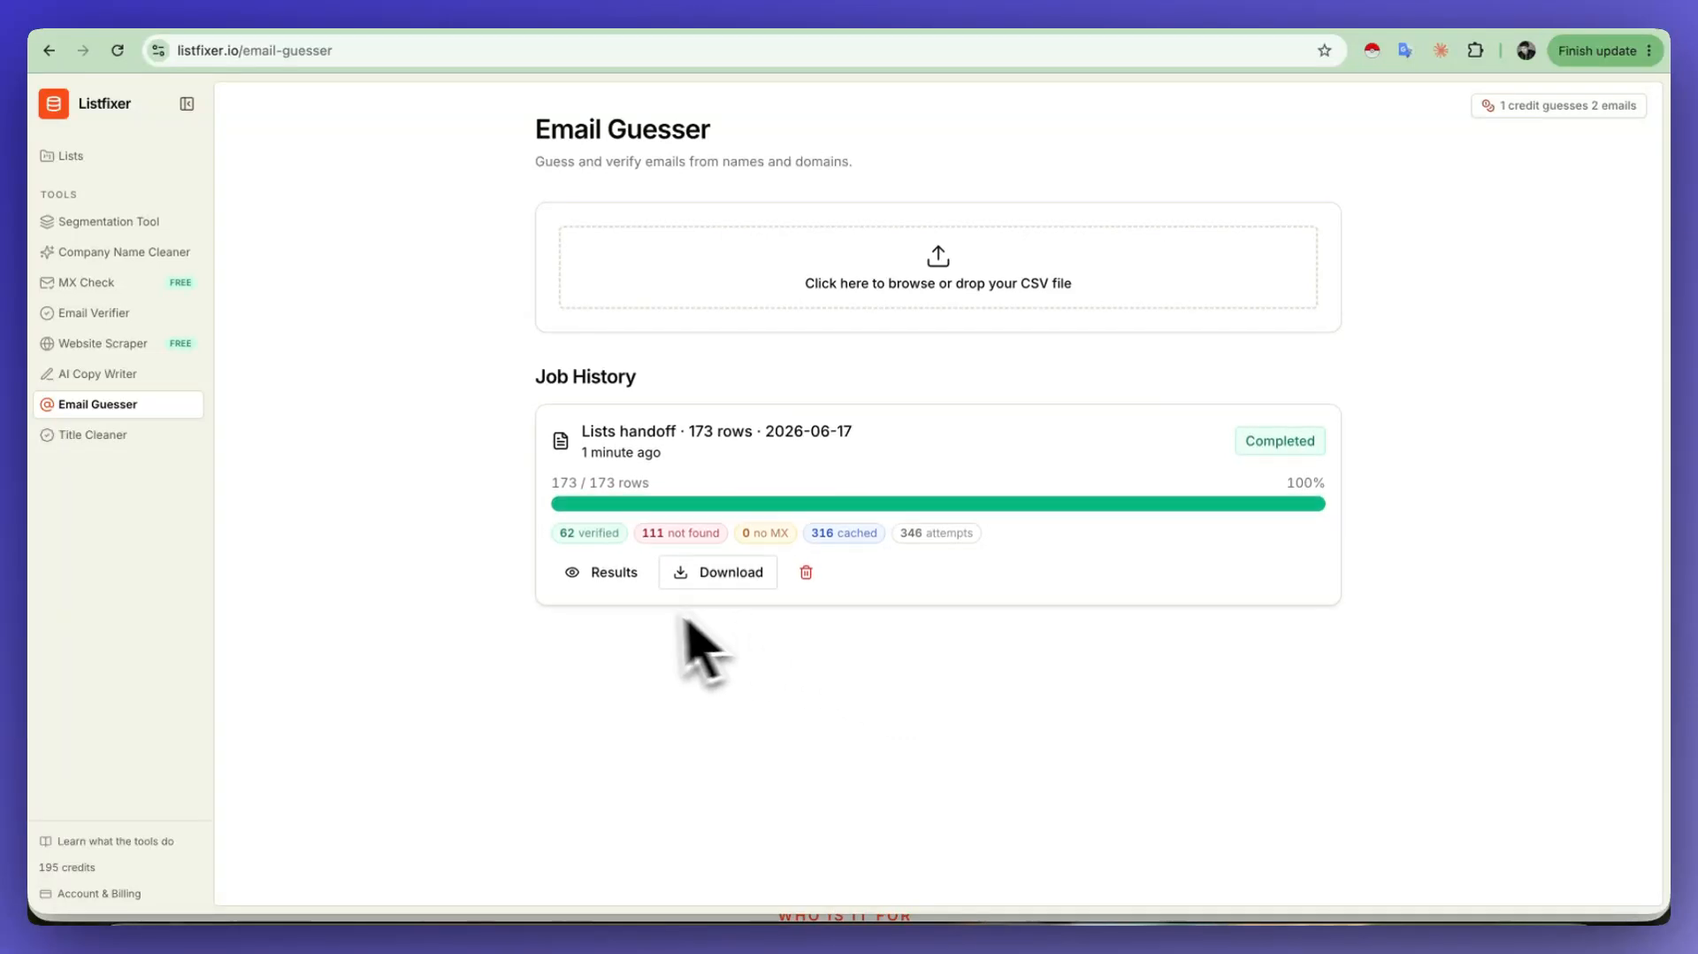
click(598, 572)
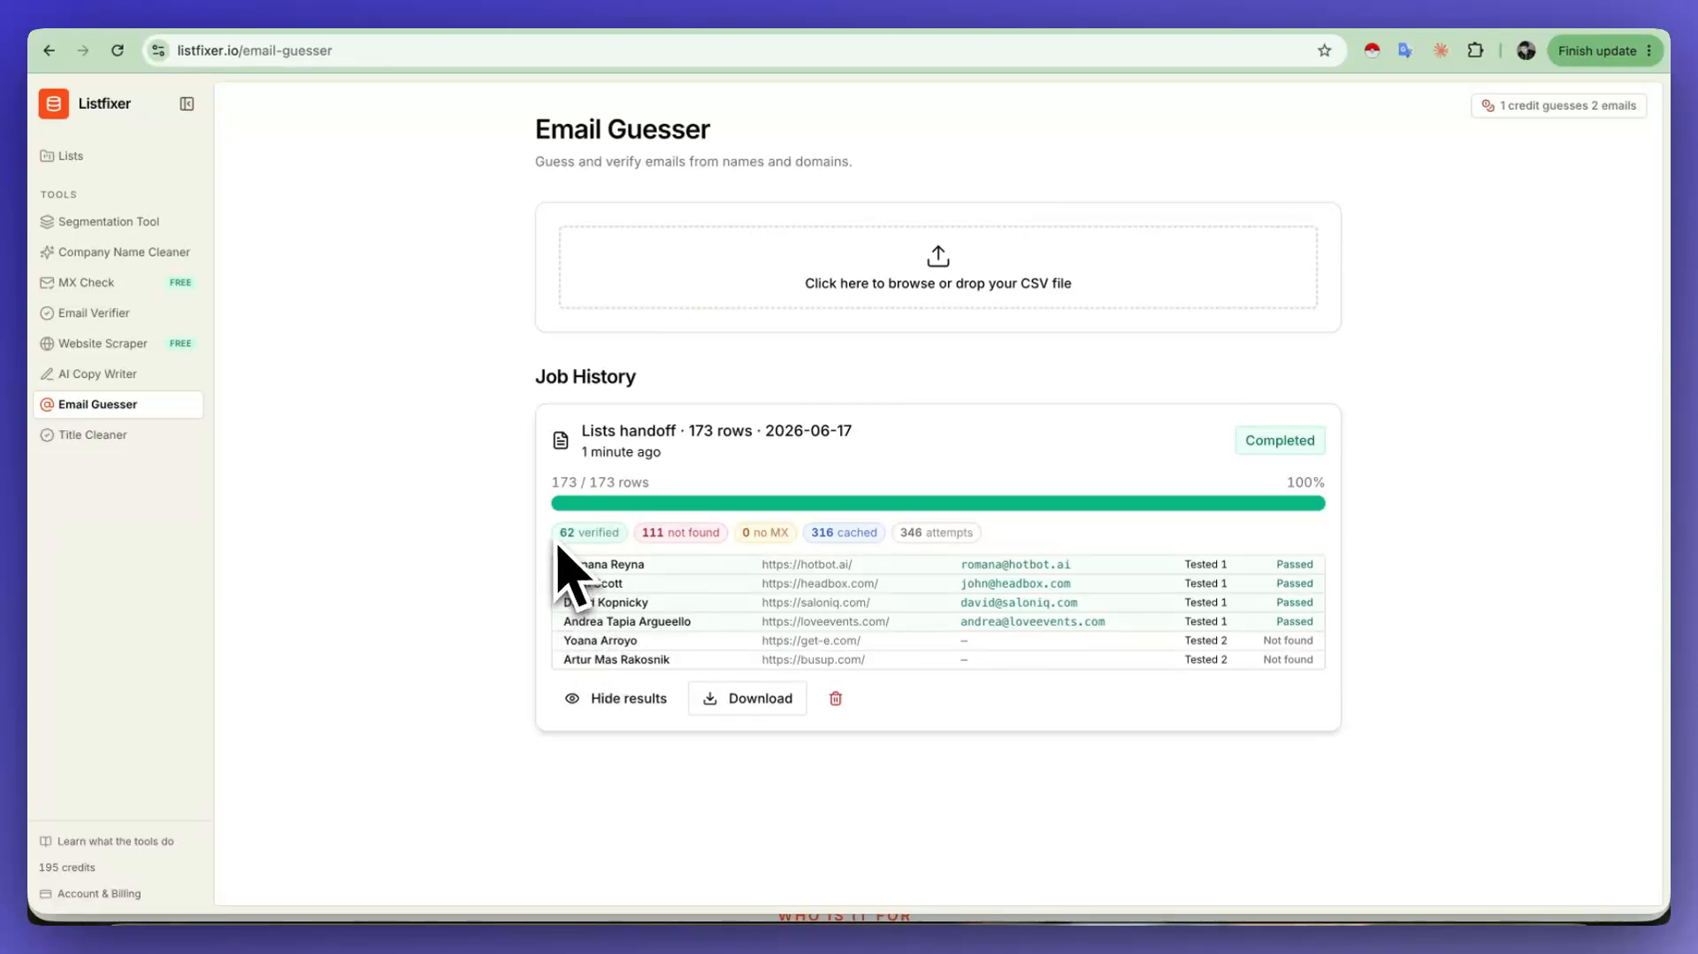
Step: Examine the job's verified count and its number of processed rows
drag(557, 532, 608, 535)
click(587, 544)
drag(550, 481, 713, 490)
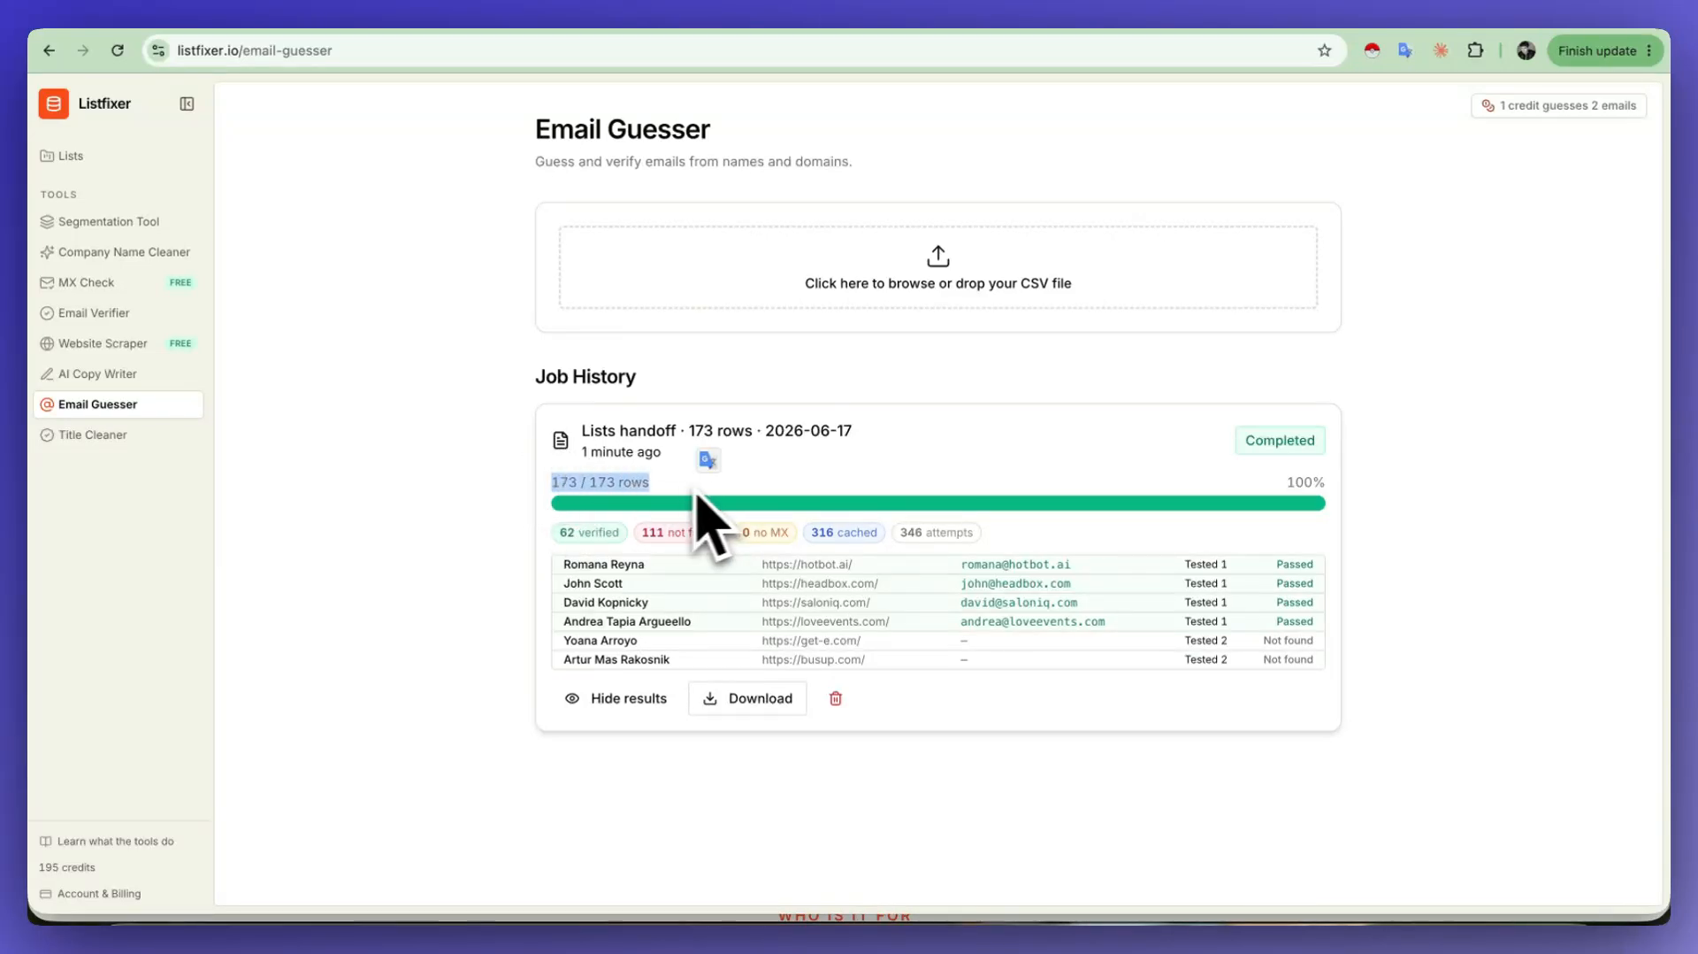
click(664, 510)
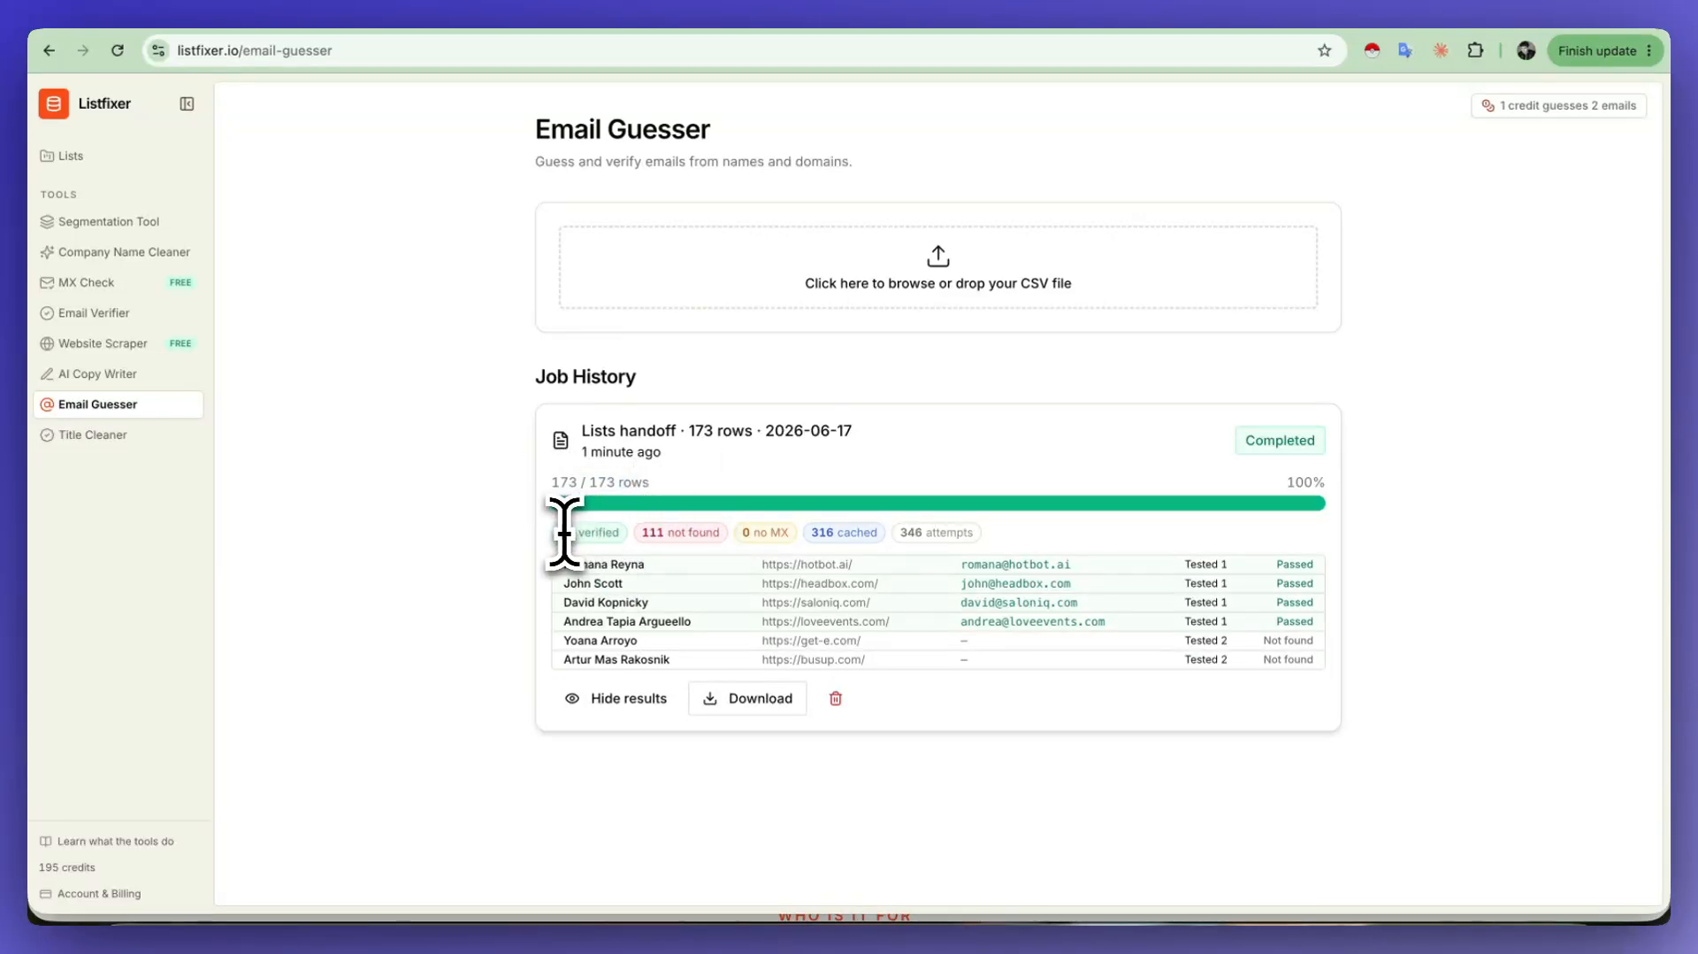
click(628, 550)
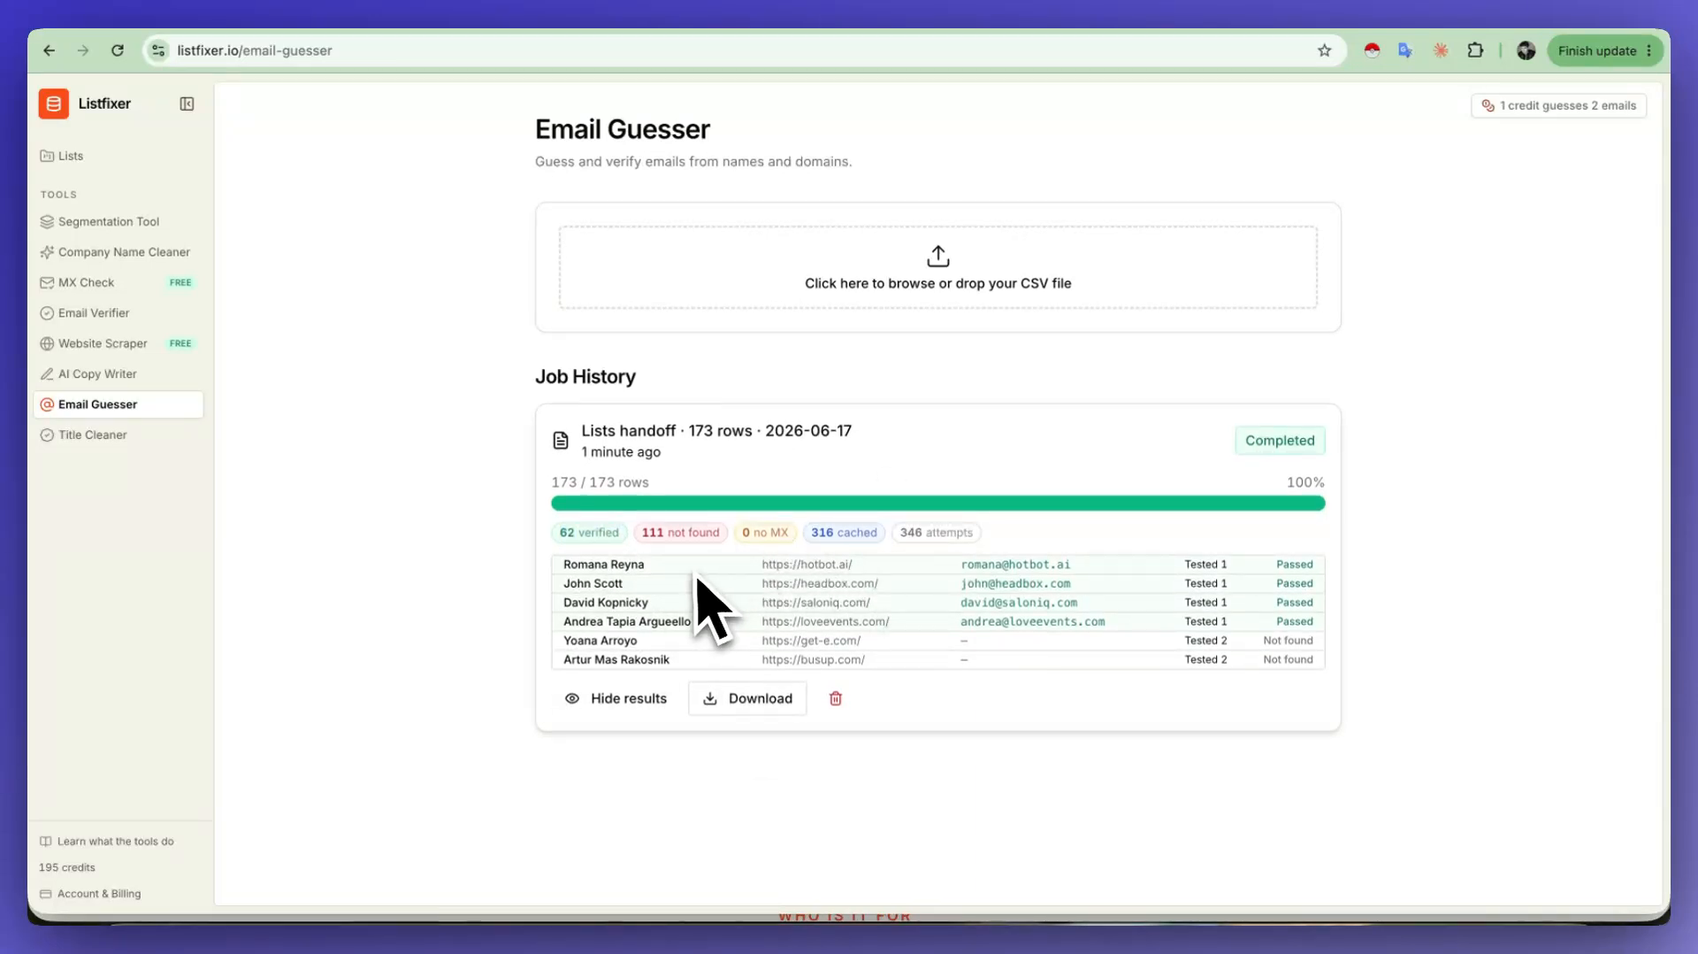
Step: Open the account's billing page and examine the current plan and the Starter plan's price and credits
click(115, 893)
drag(571, 232, 687, 257)
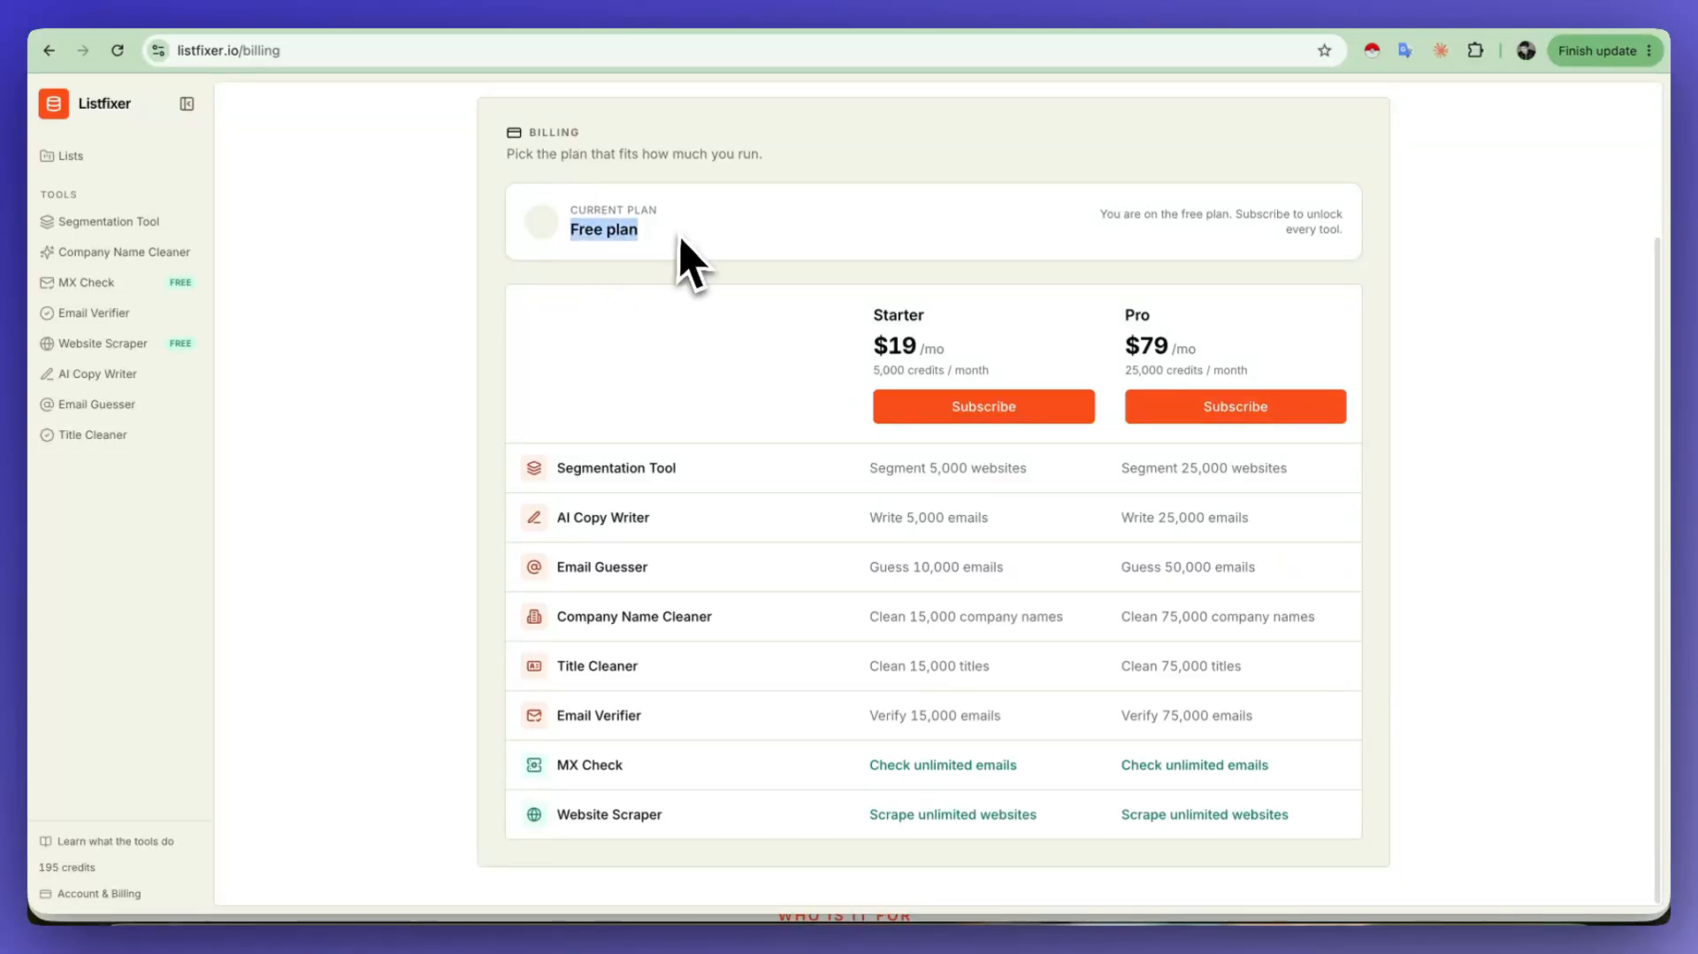
click(618, 216)
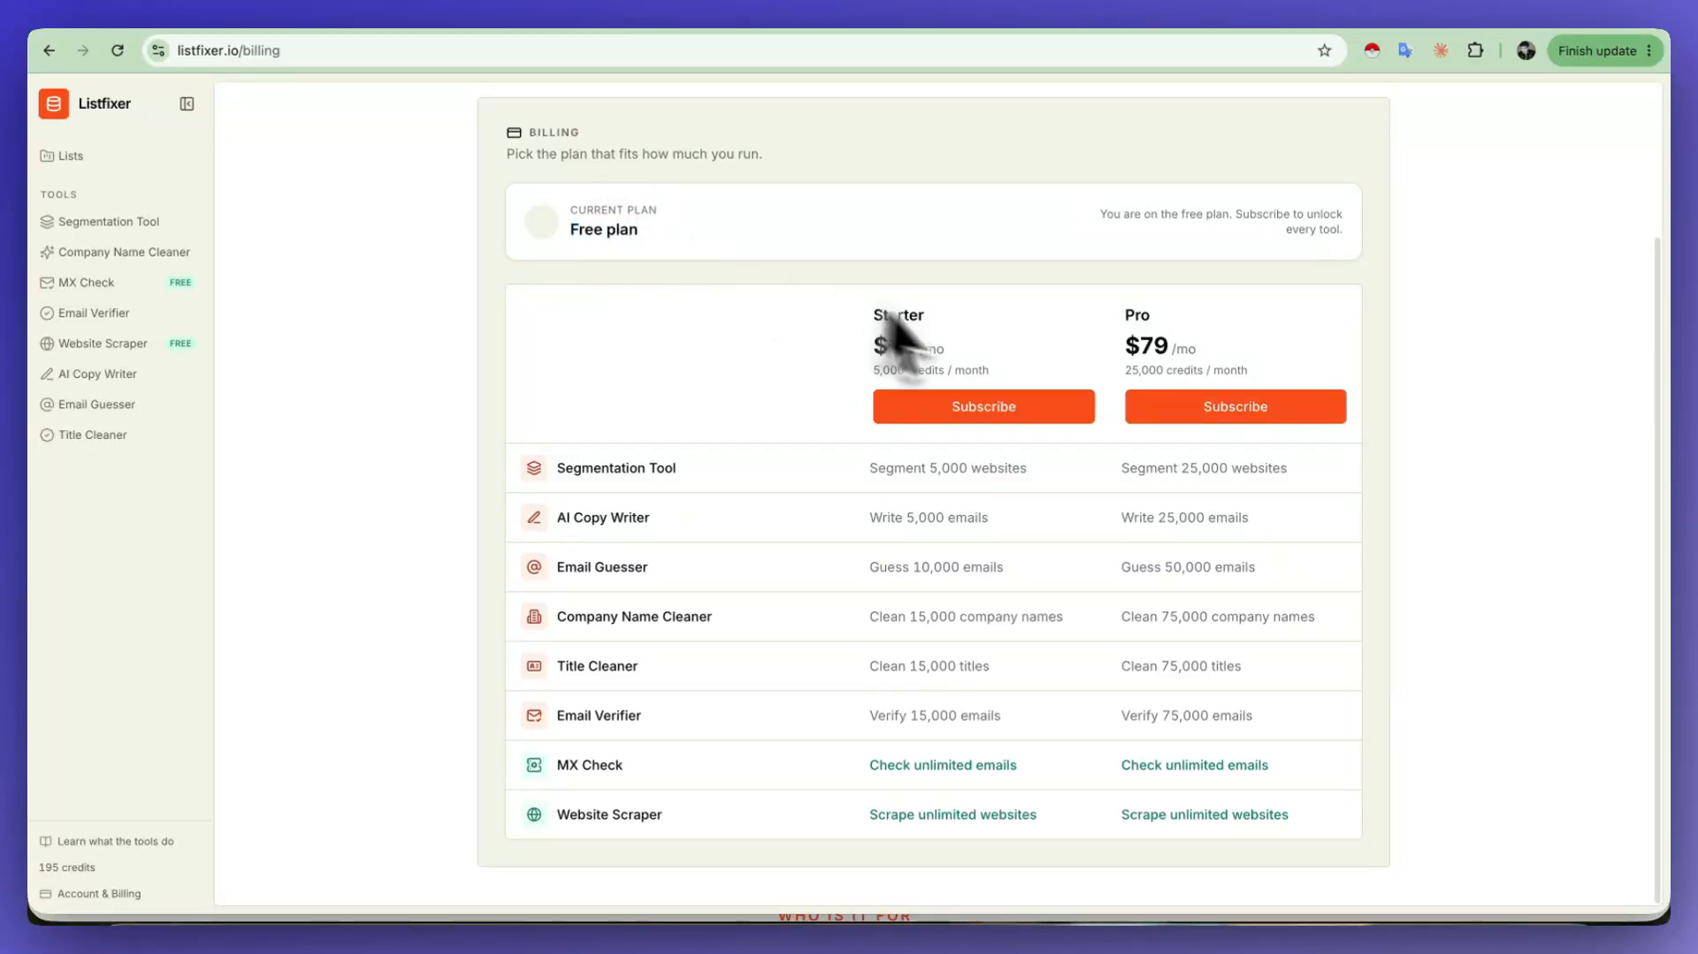
drag(1005, 373, 873, 311)
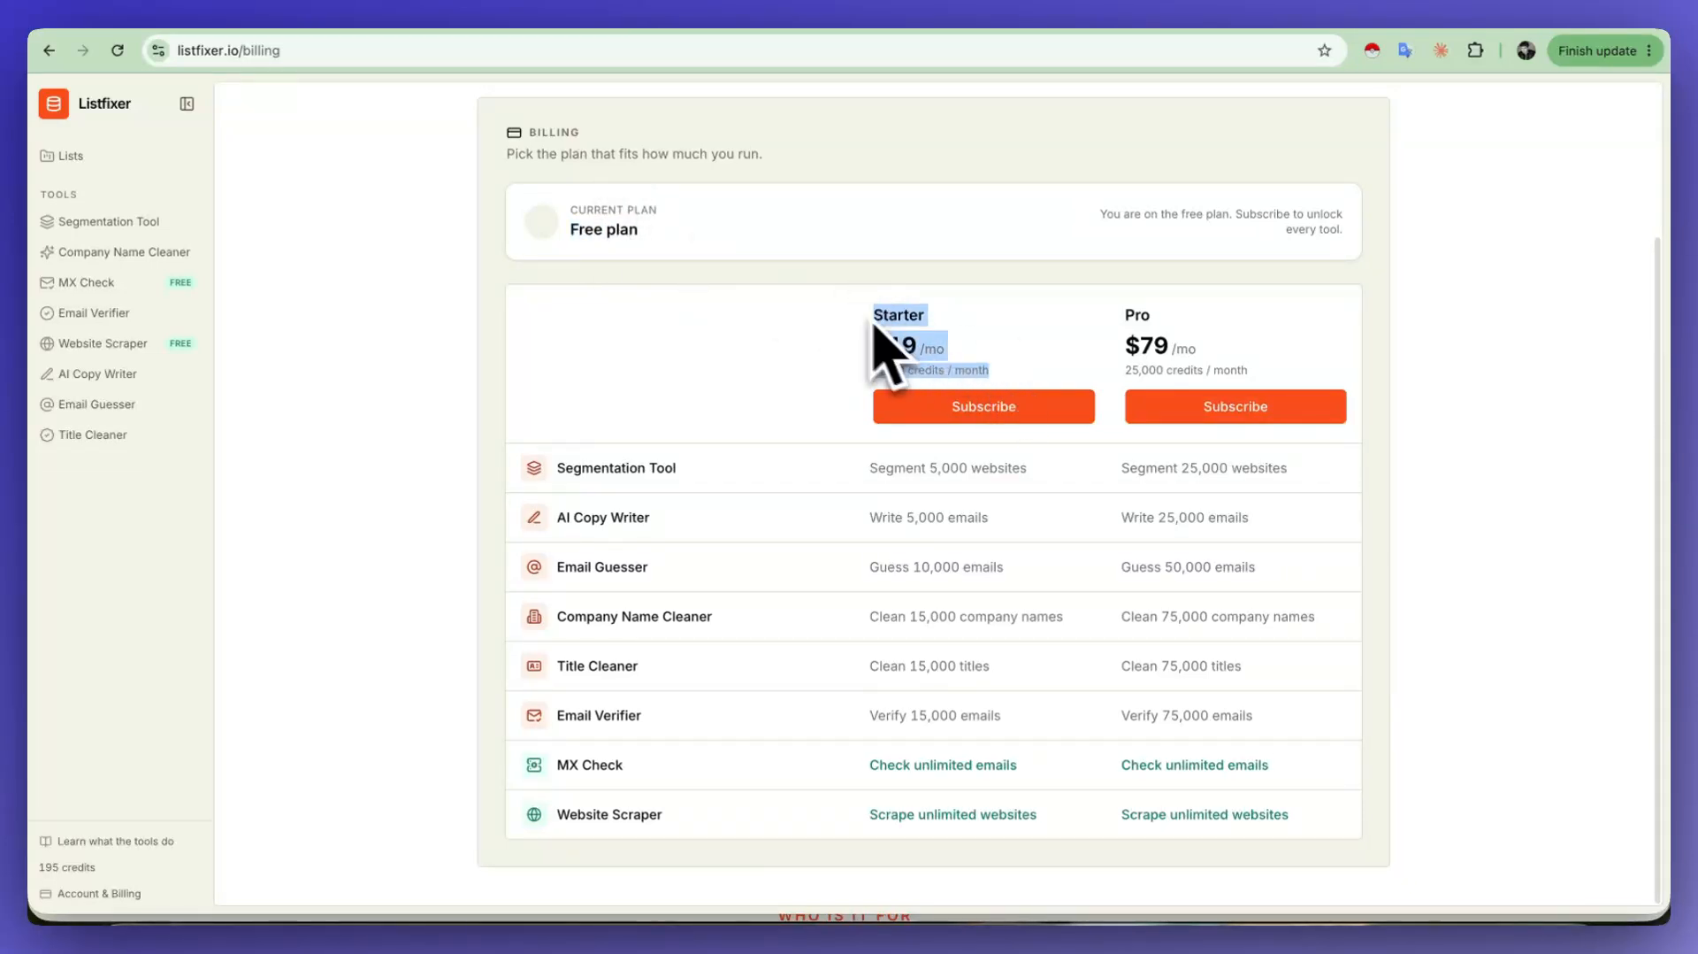
Step: Highlight the Starter plan's name, monthly price and credit allowance to examine them
click(936, 345)
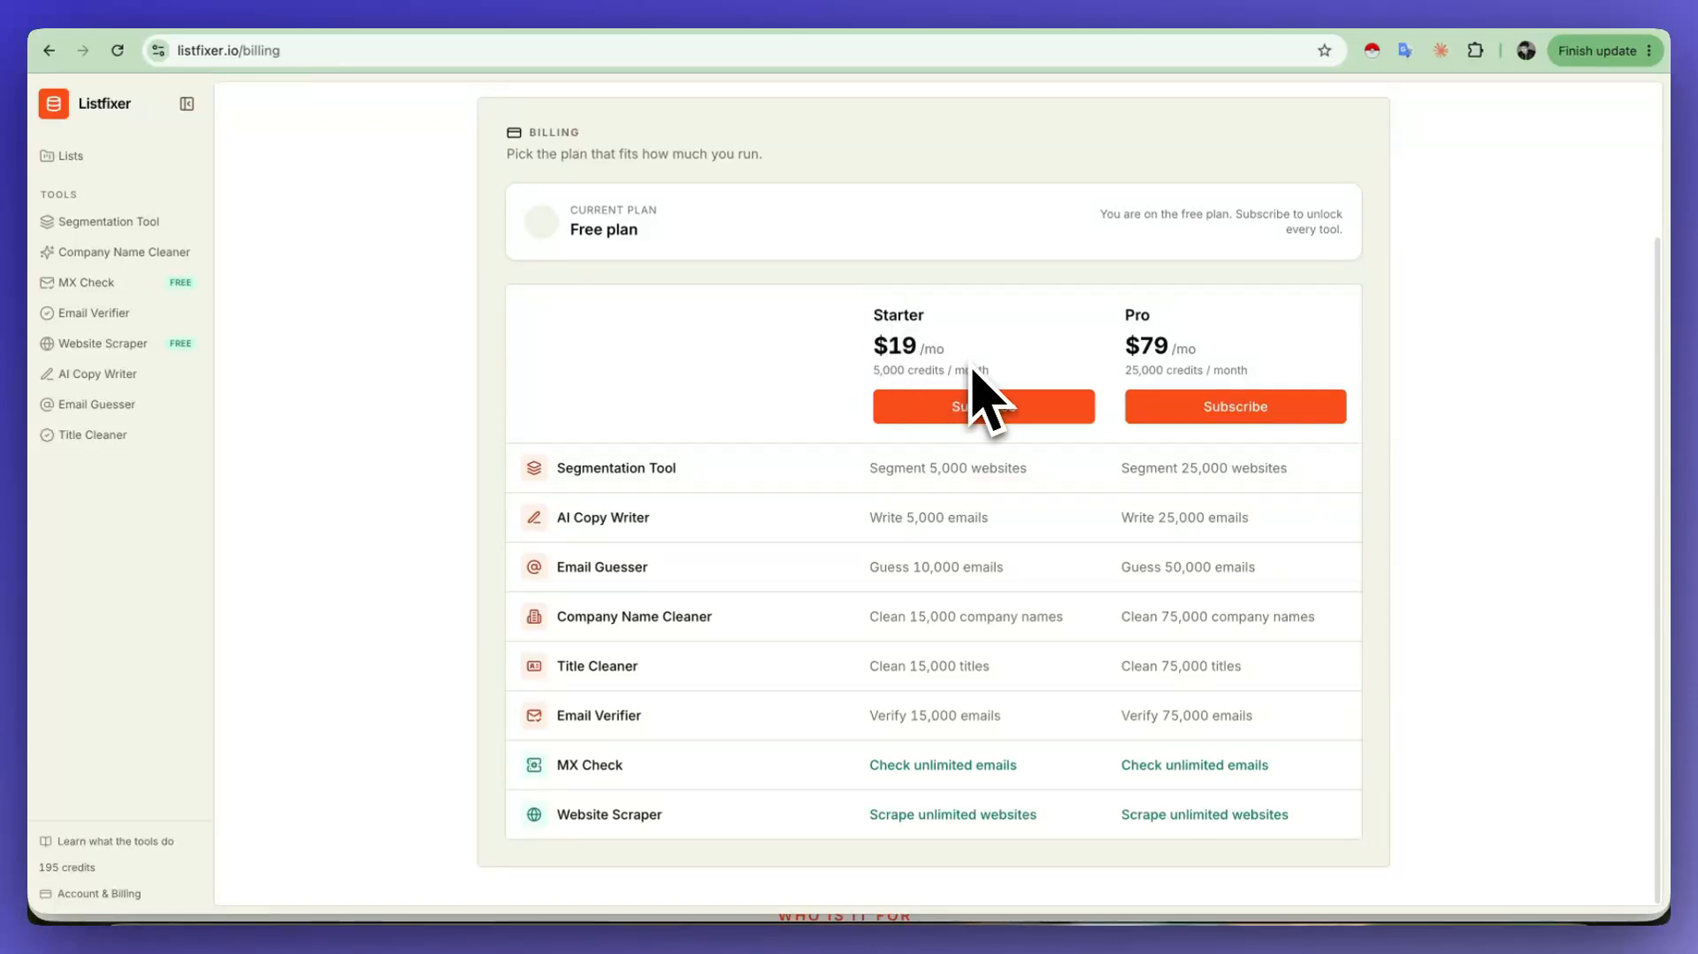
drag(993, 377, 854, 336)
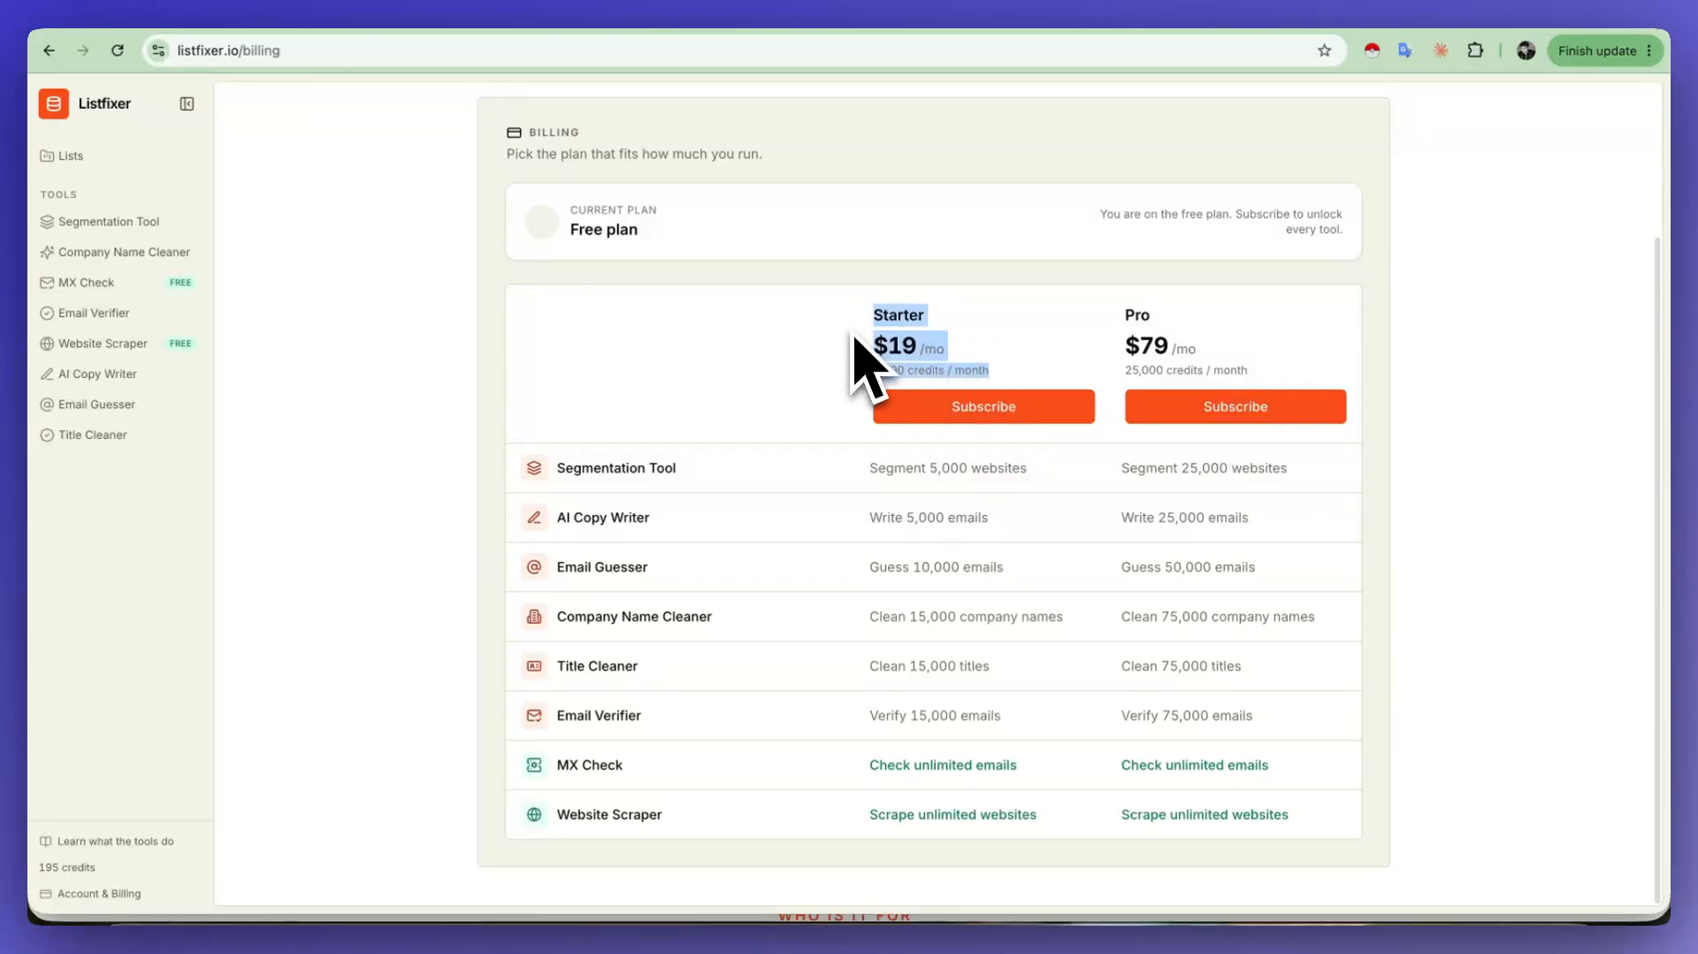
click(973, 371)
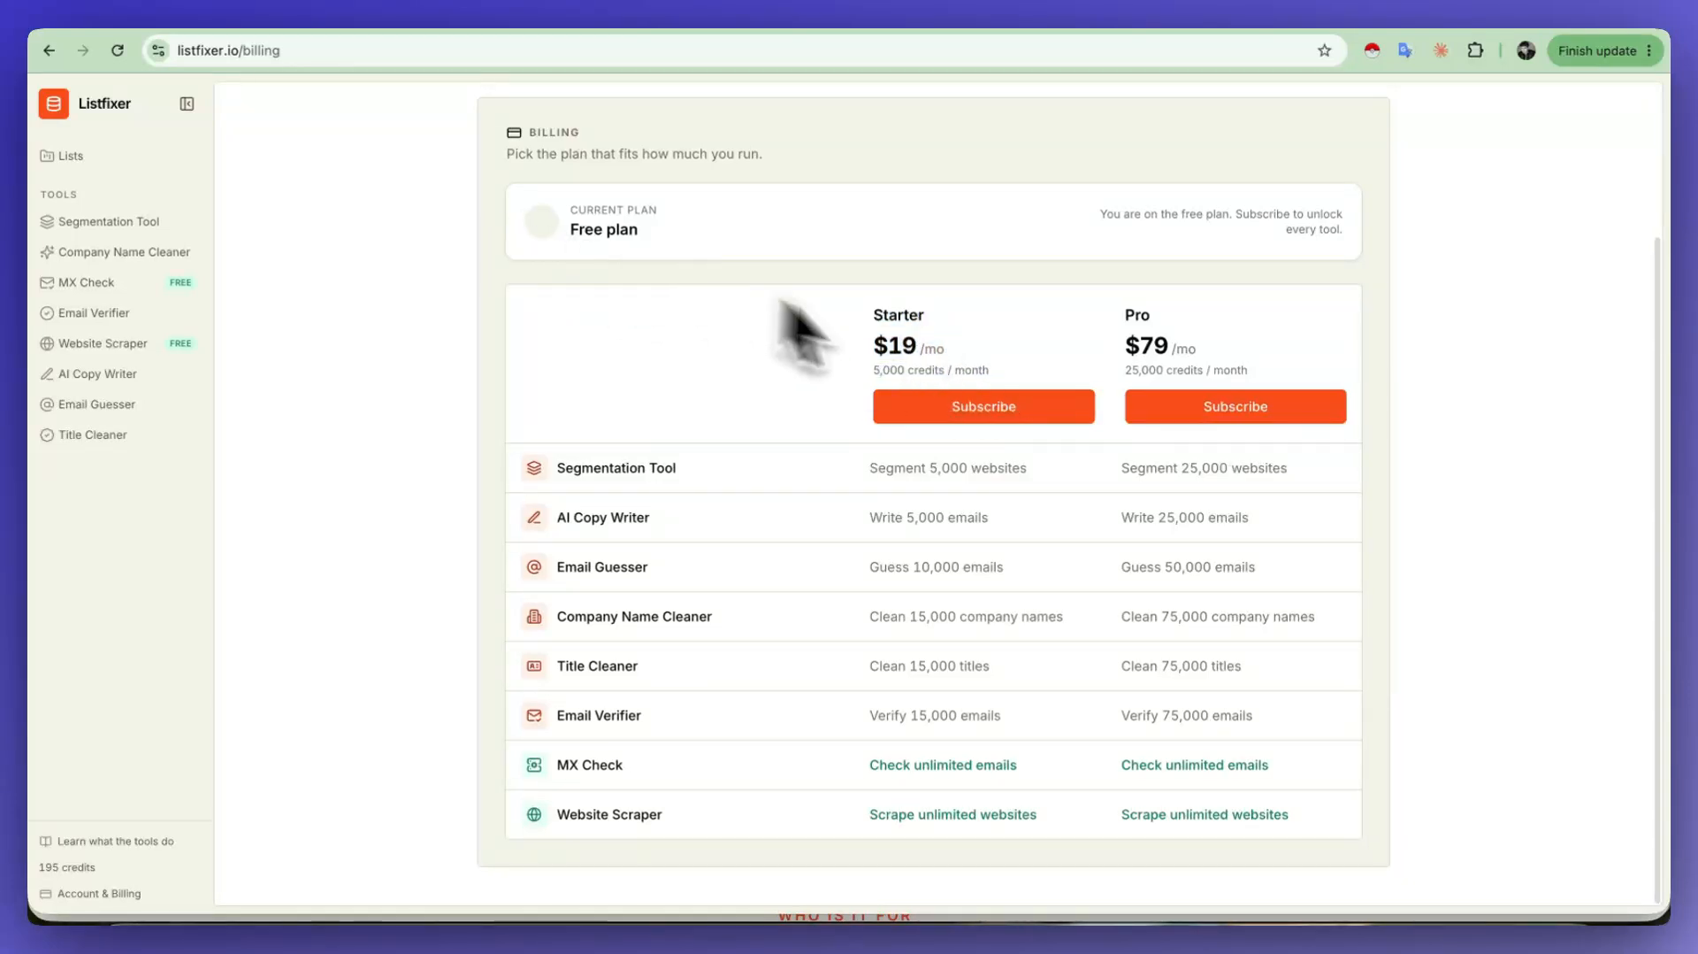
drag(970, 373, 870, 325)
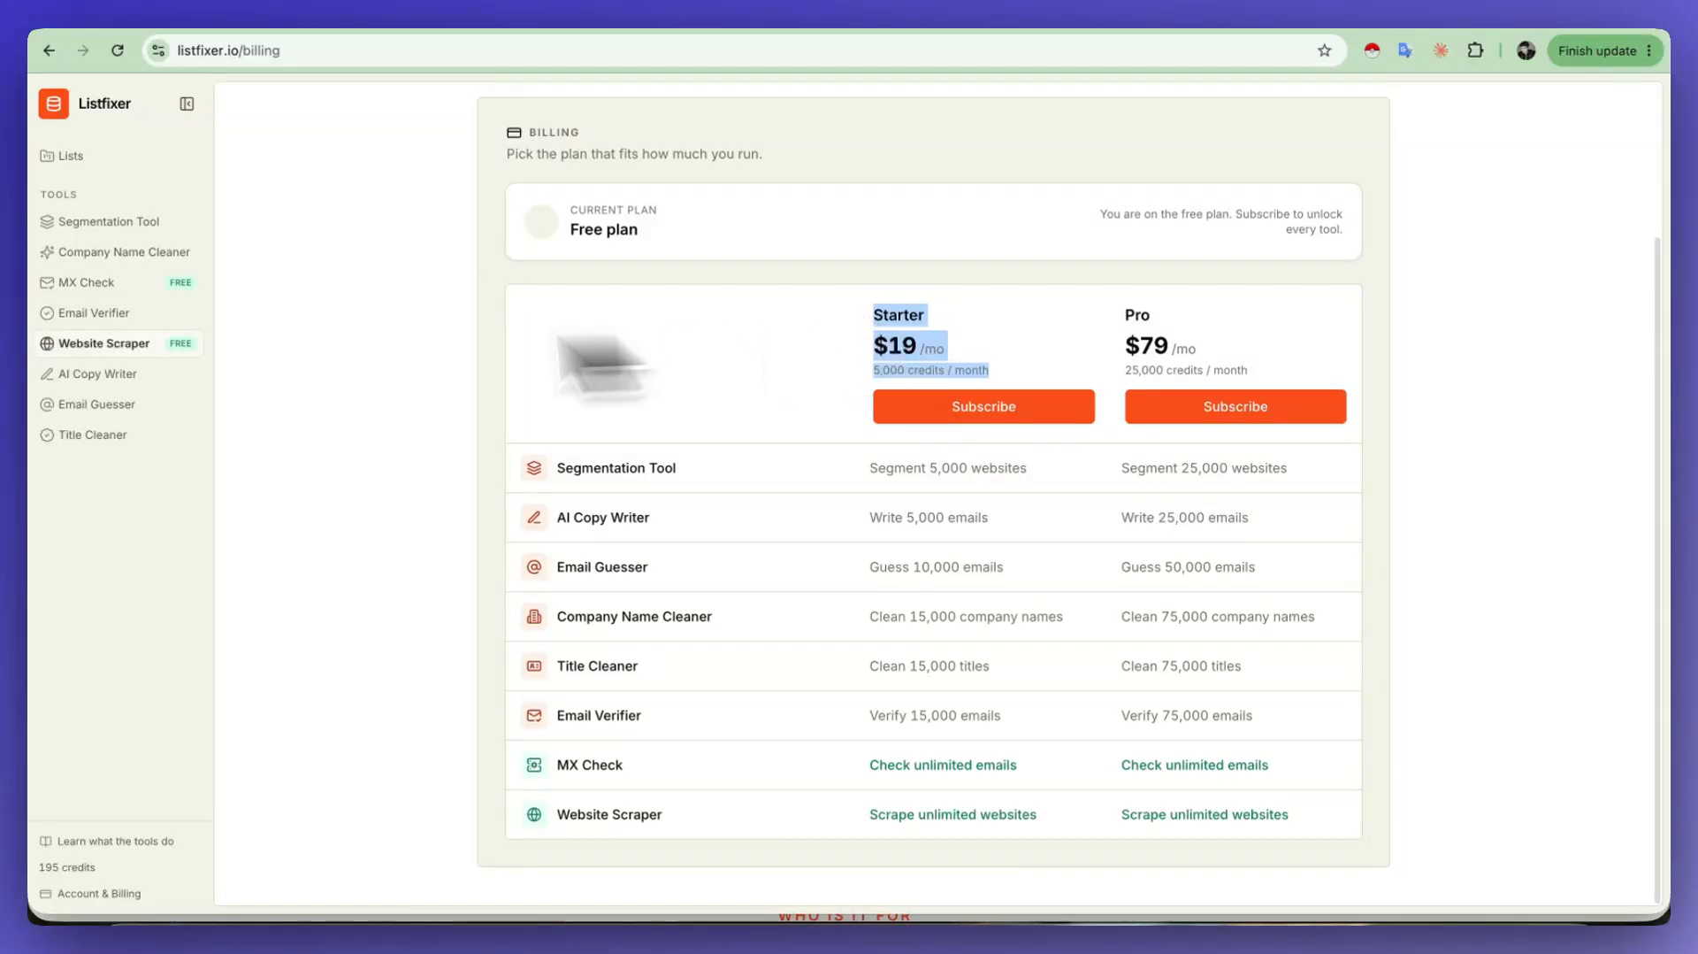
Step: Download the results CSV of the 173-row Email Guesser job and look through its verified email column in the file preview
click(100, 406)
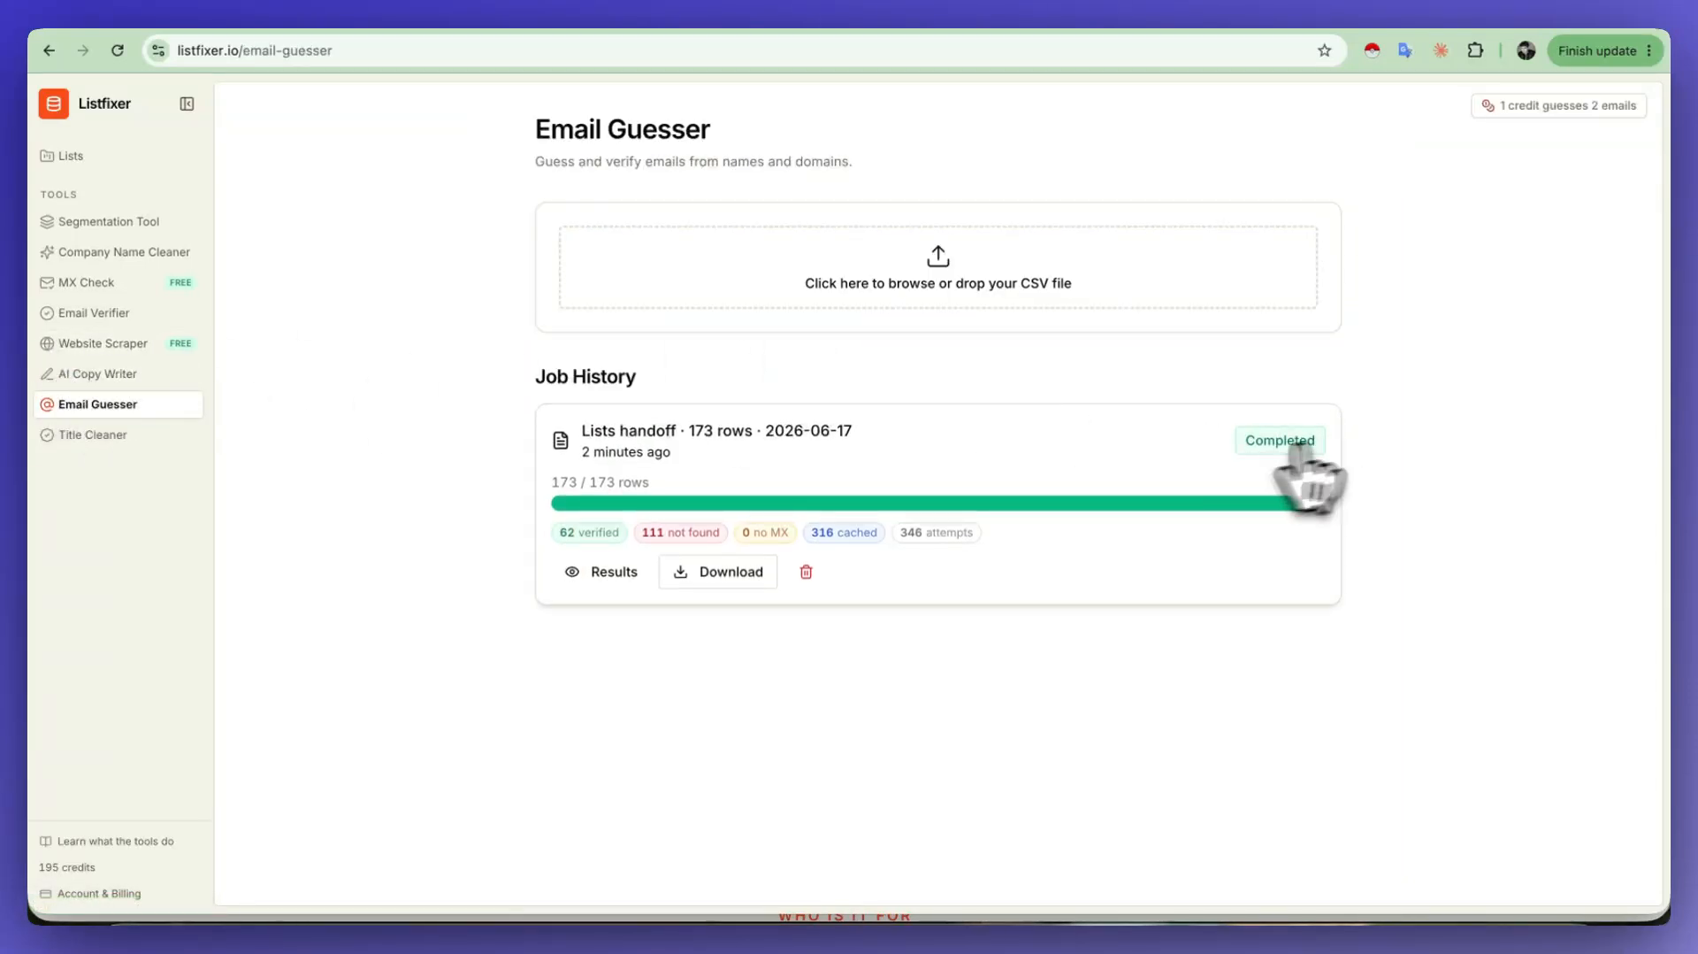
click(724, 573)
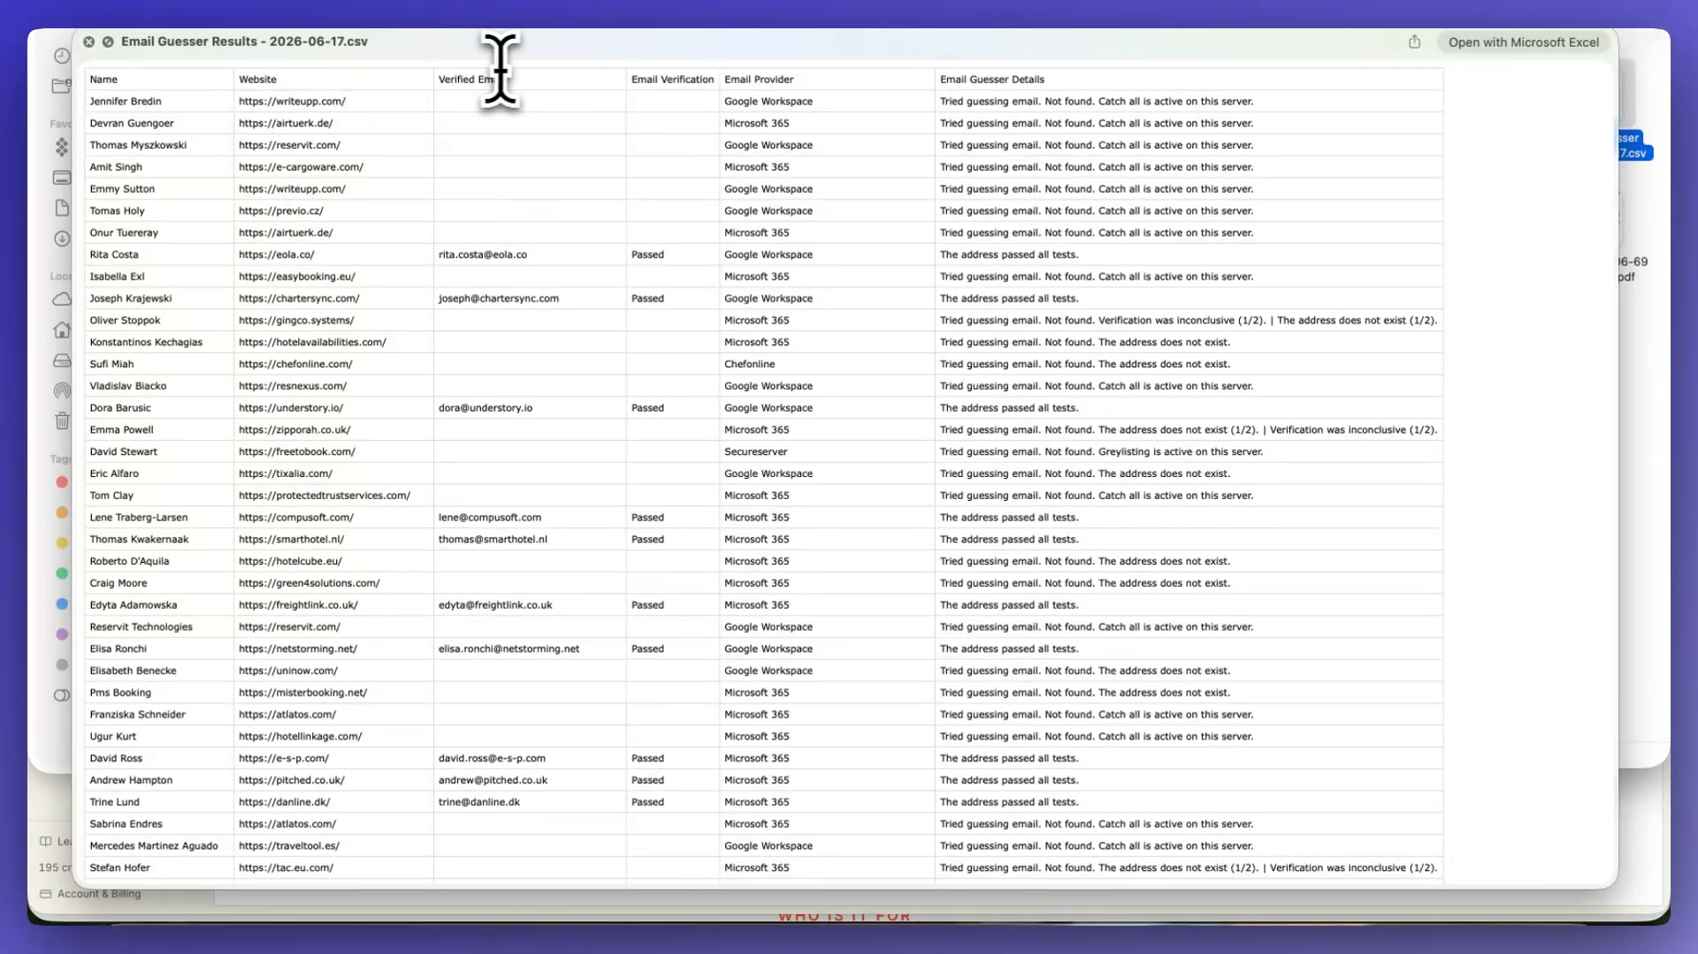
scroll(493, 322, down, 5)
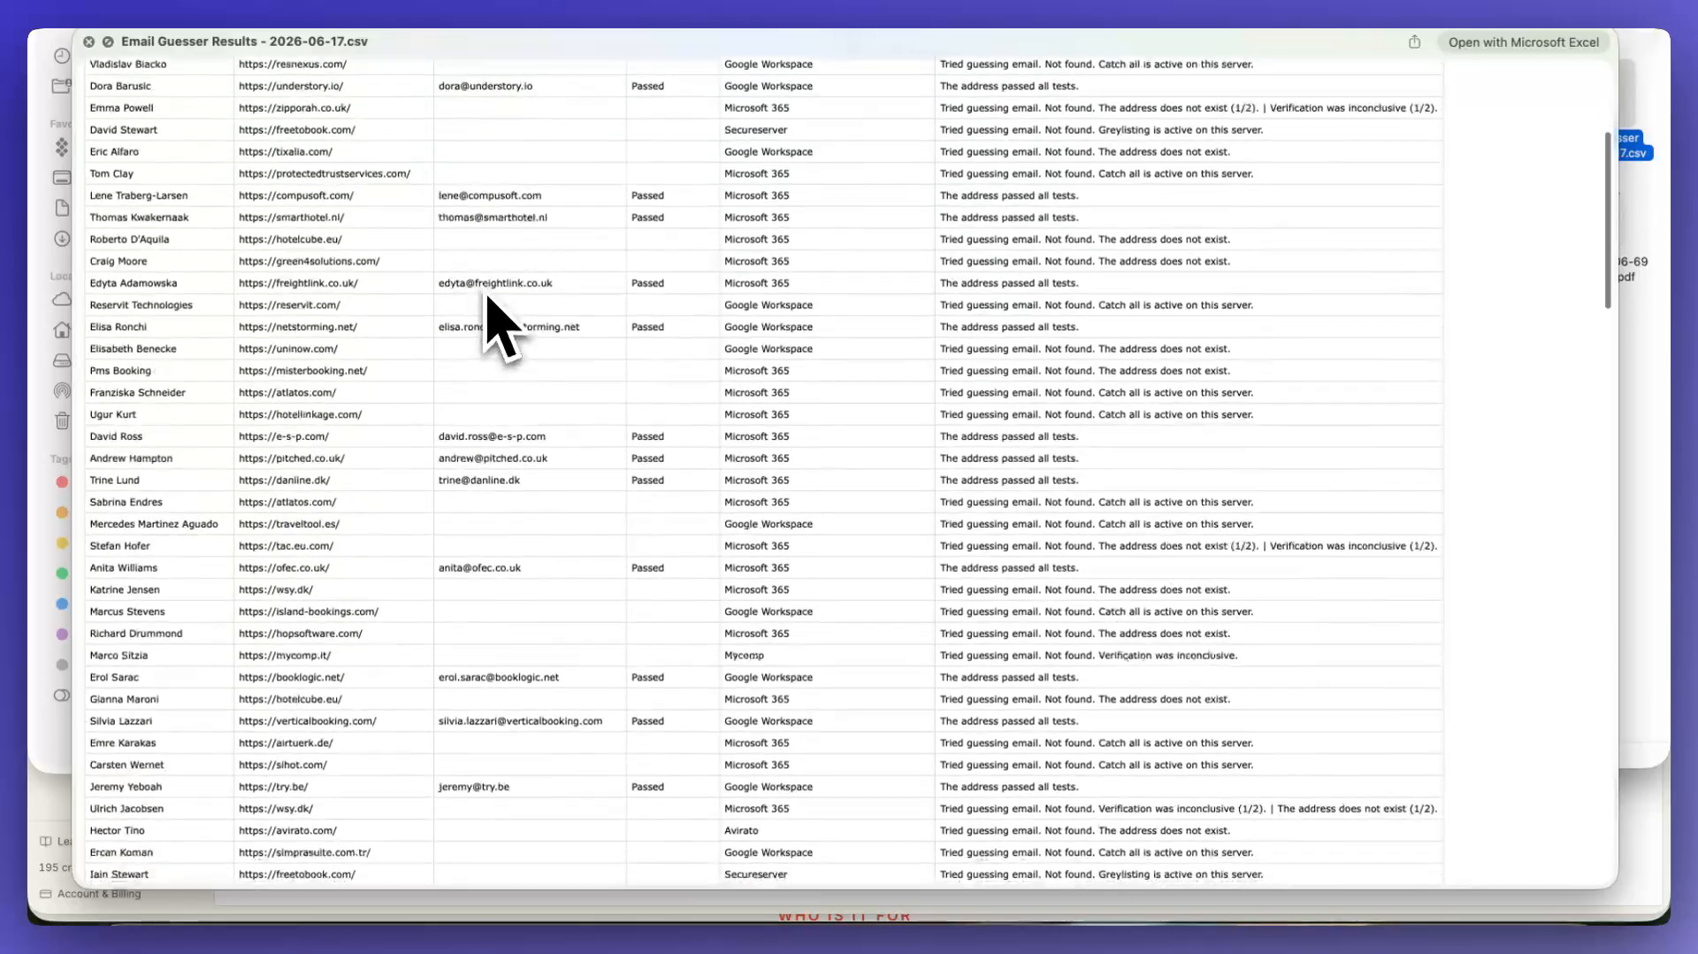
scroll(482, 248, up, 3)
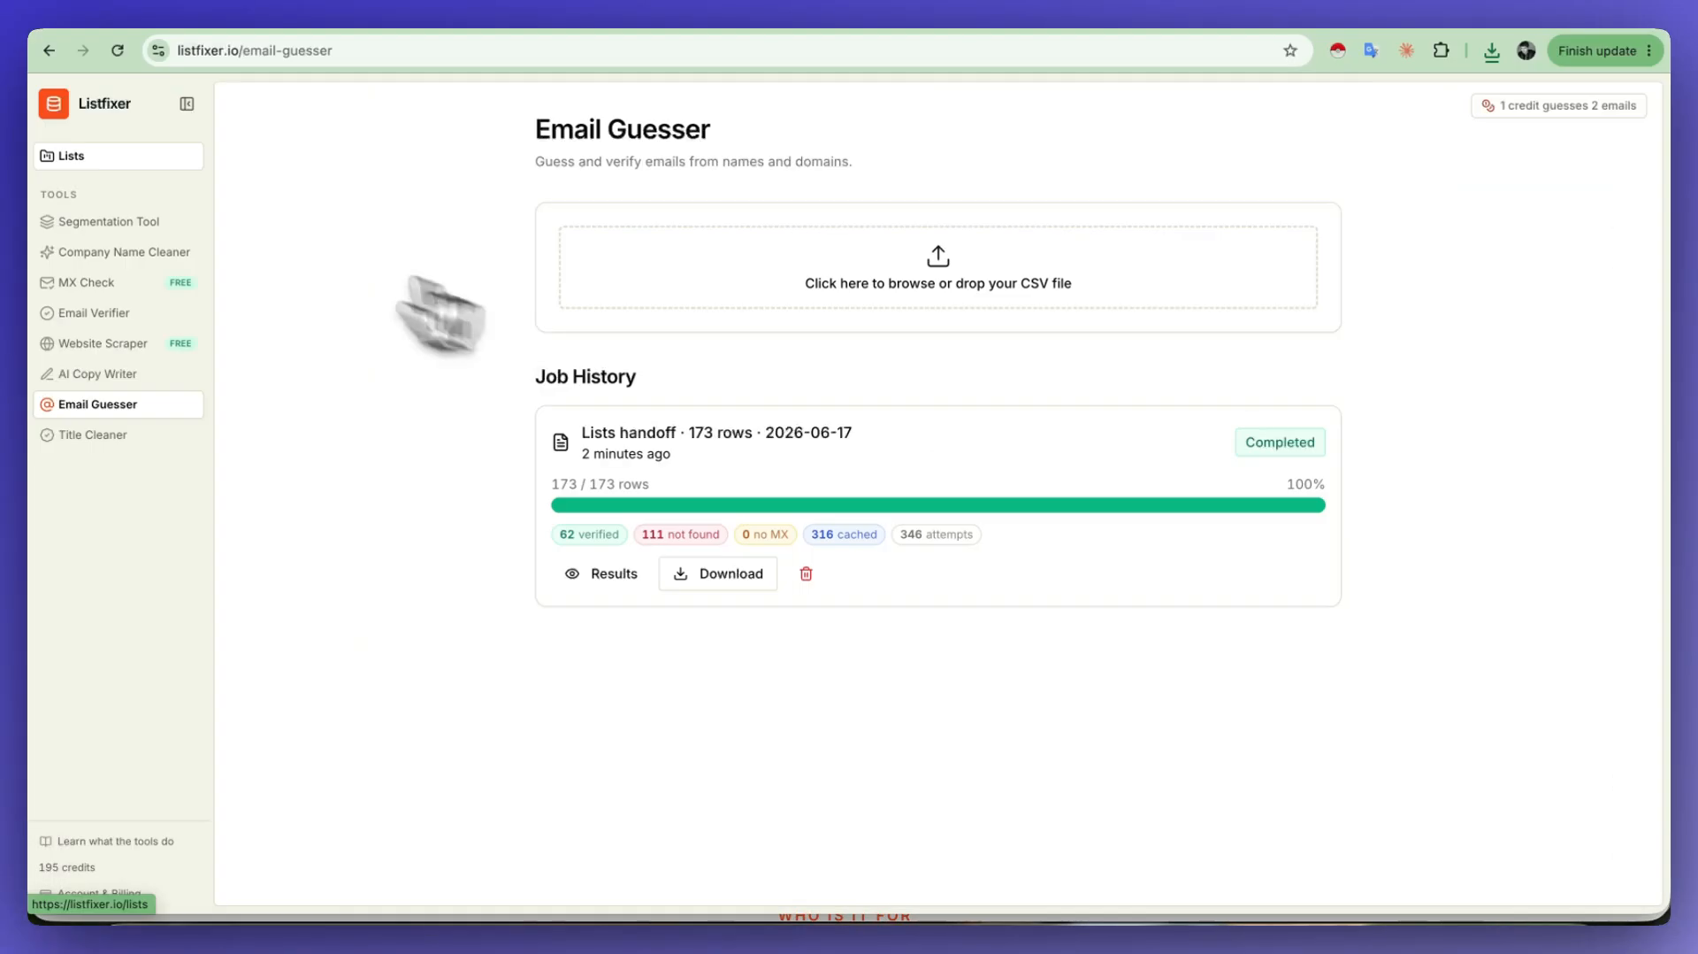
Step: Filter the Email column on the Lists page to exclude blank values, leaving only rows that have an email
click(75, 156)
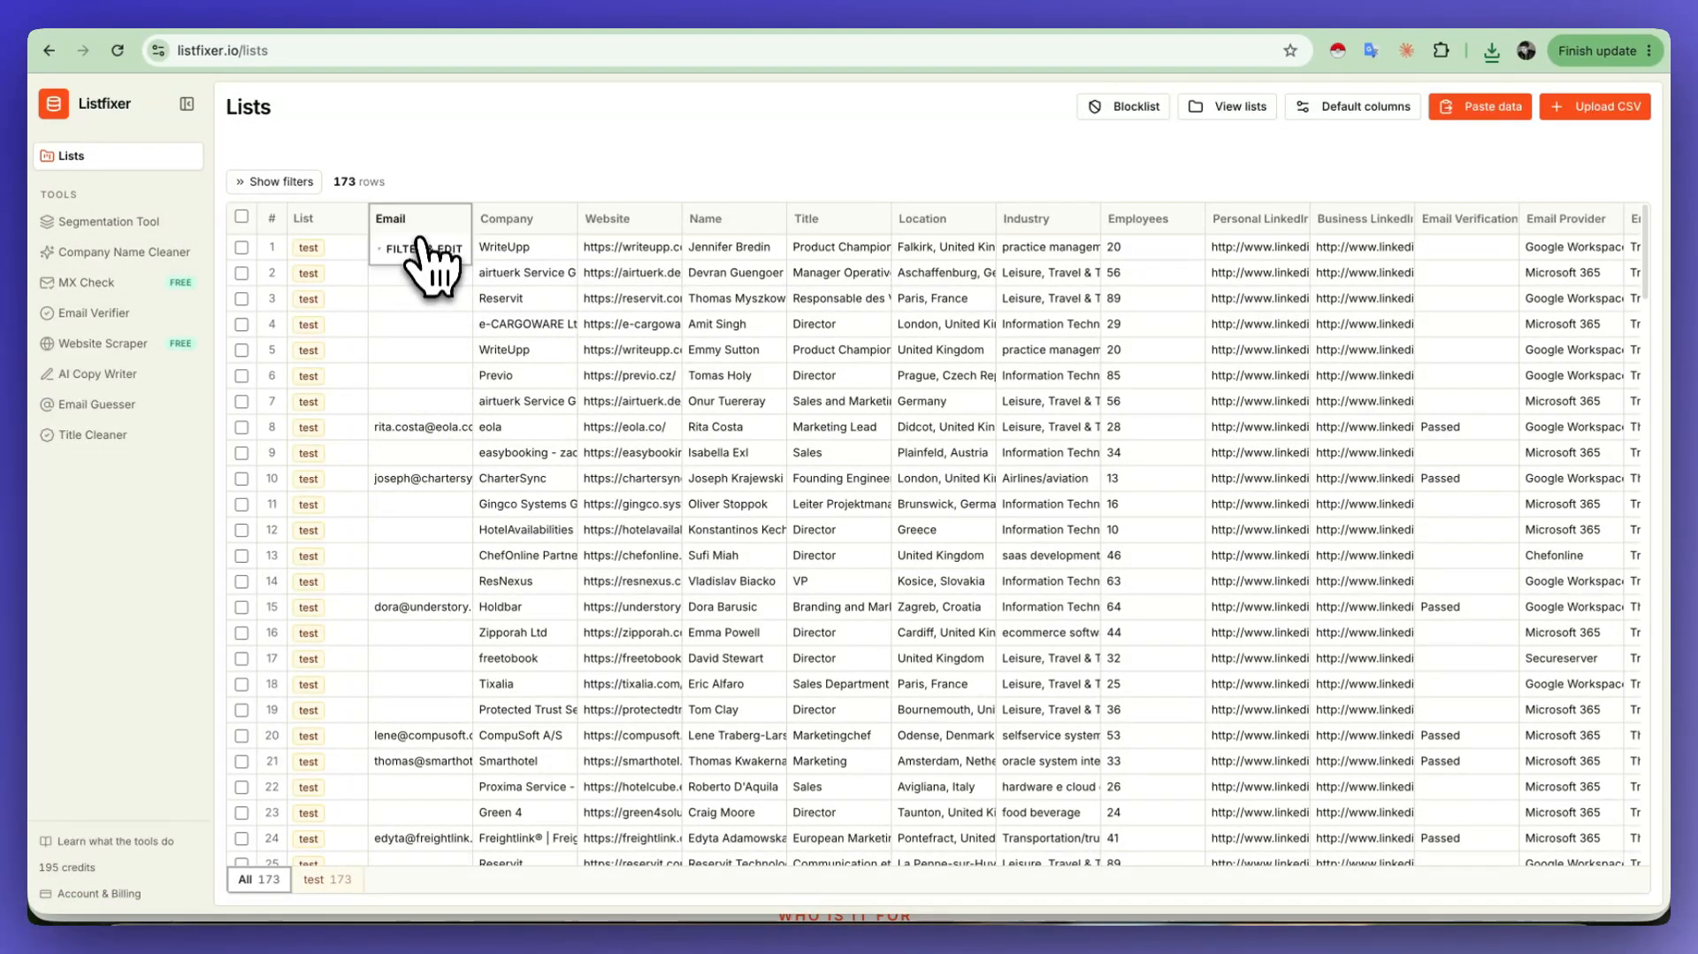
click(422, 248)
click(416, 346)
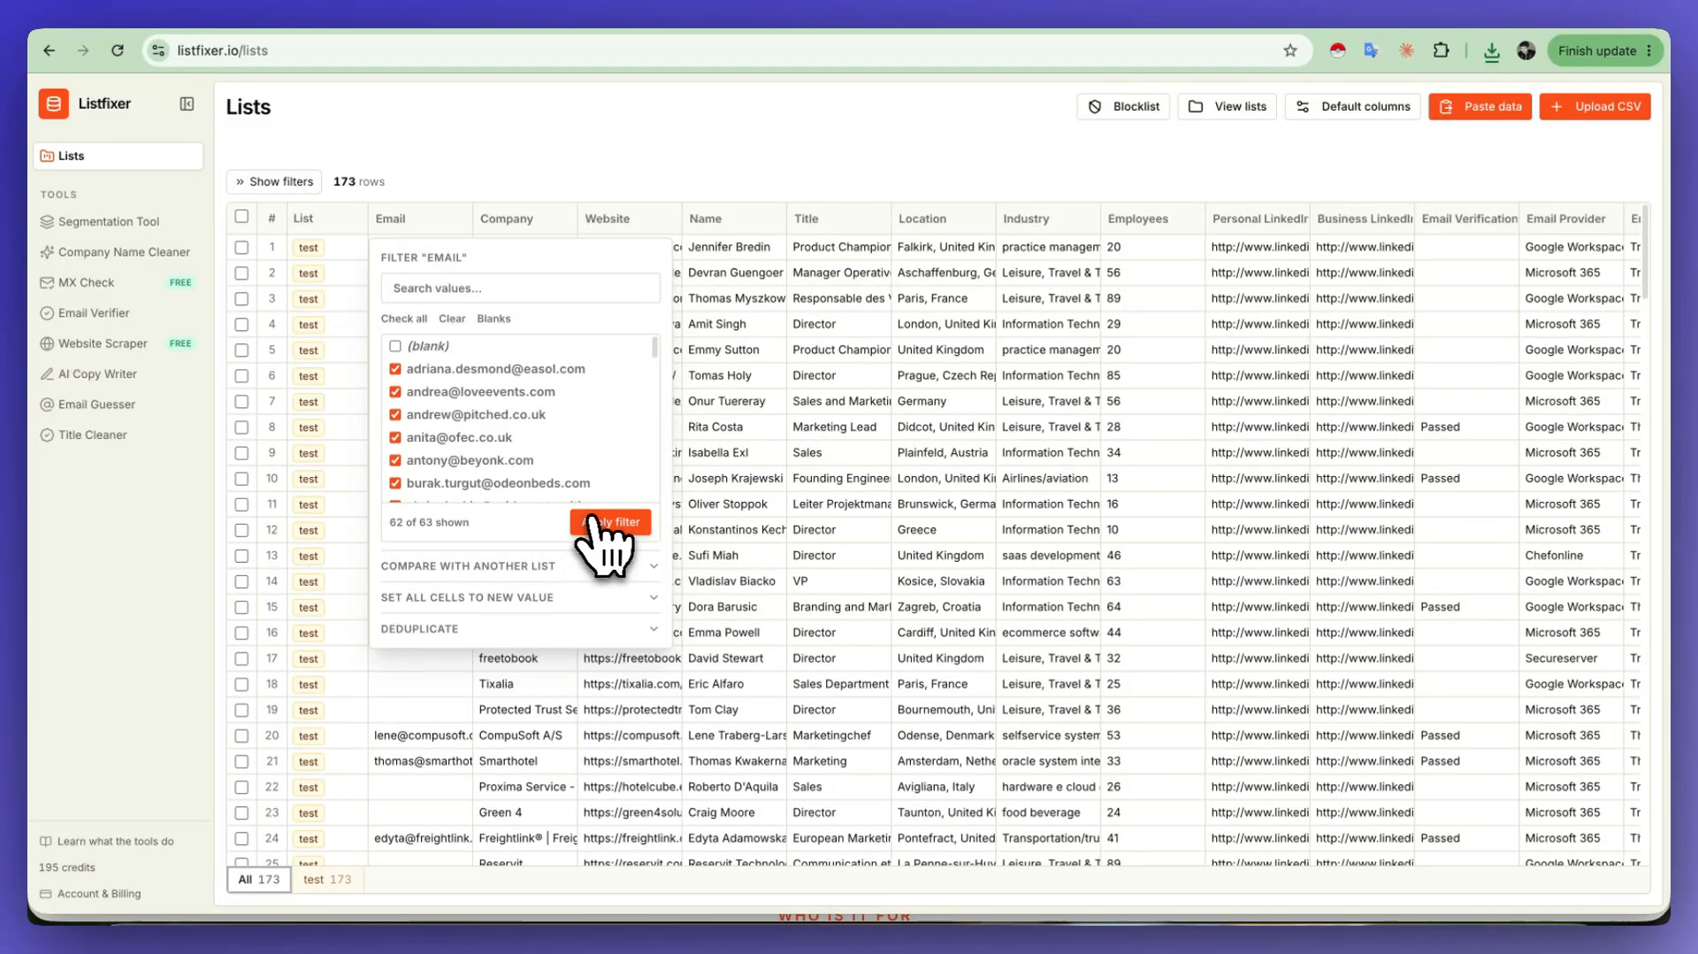
click(591, 522)
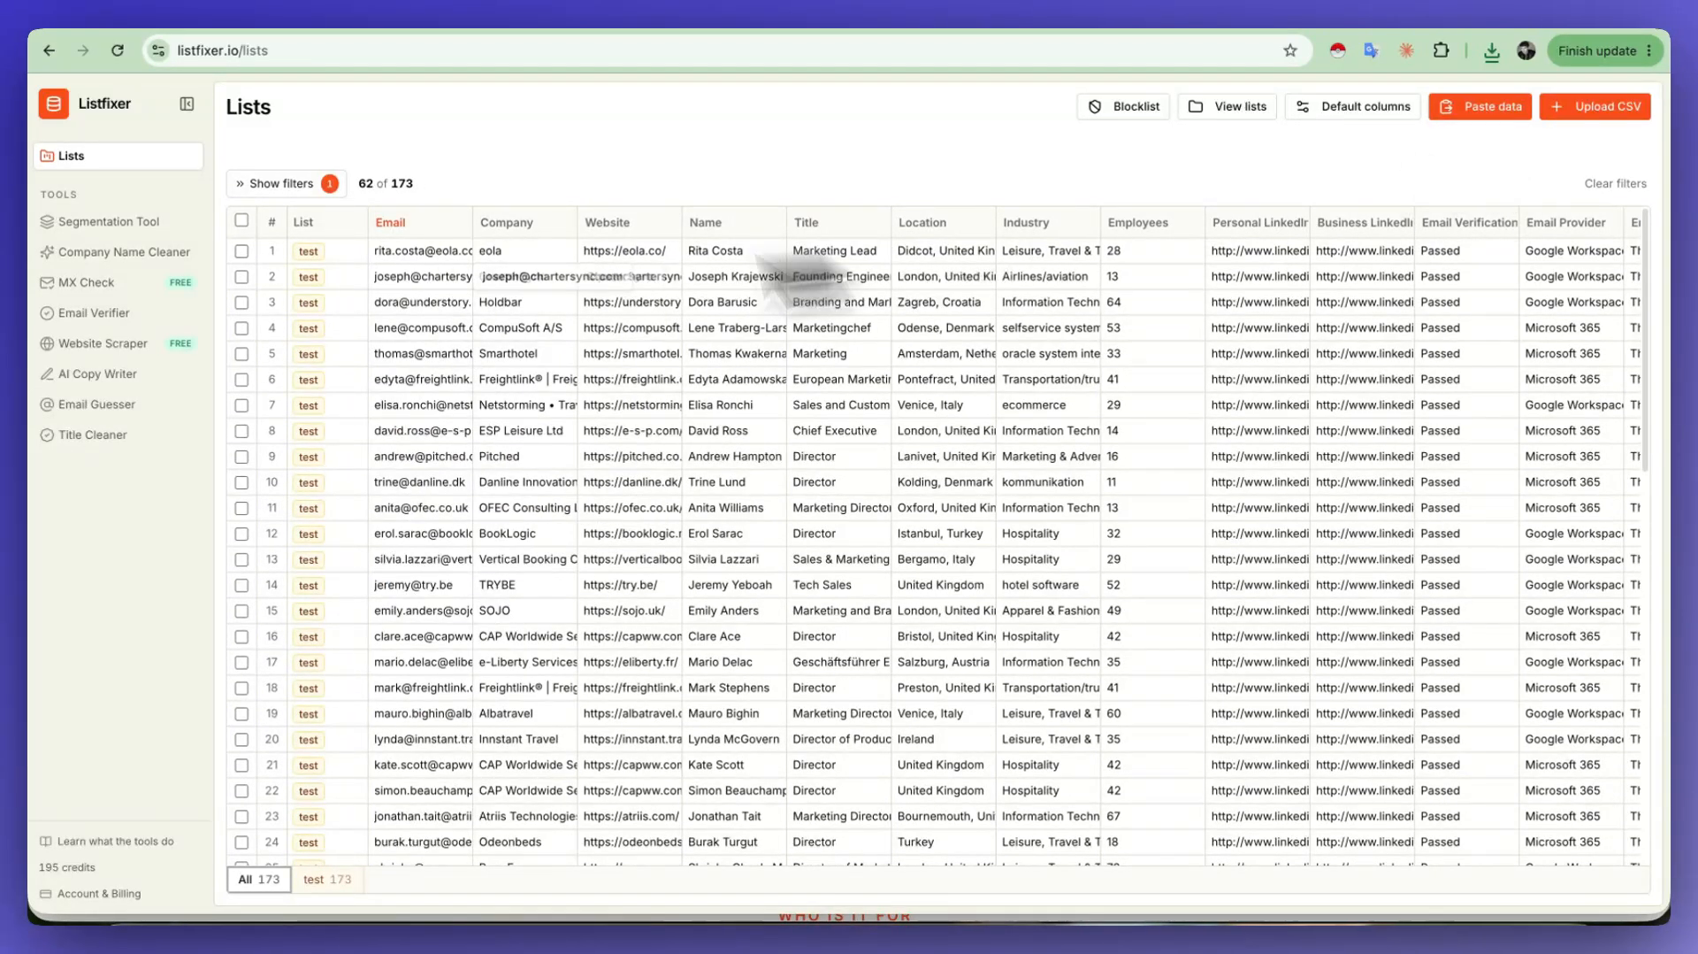